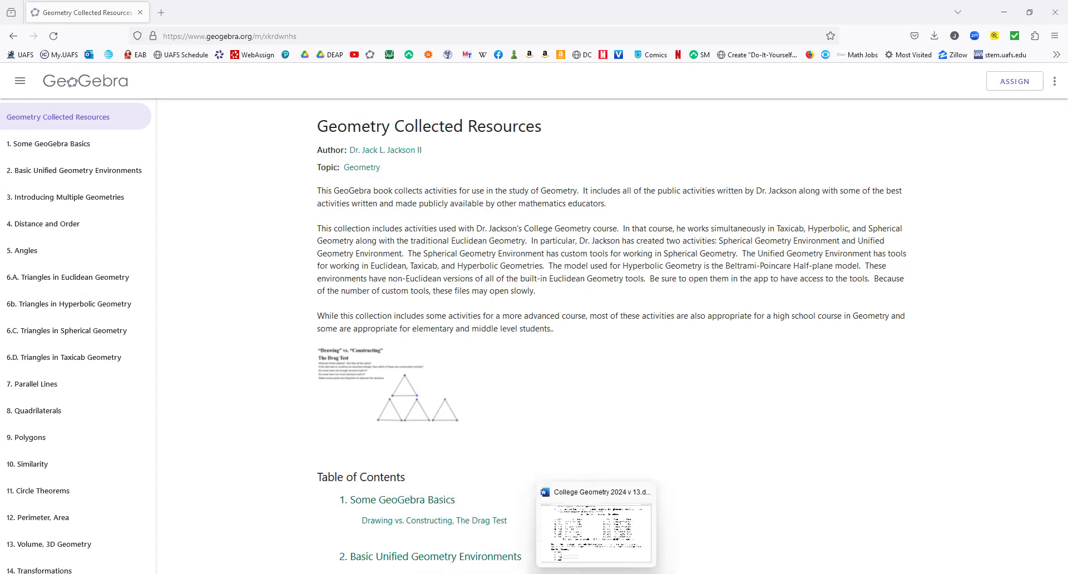
Bring up the College Geometry Word document and review the triangle conditions down to the activity-link table.
left_click(563, 543)
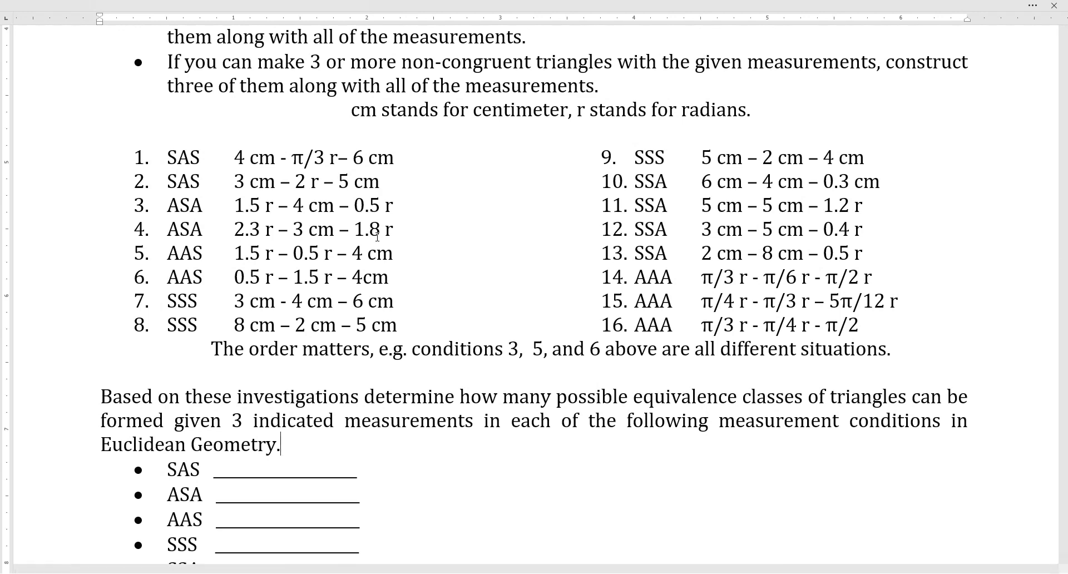
scroll(253, 439, "down", 3)
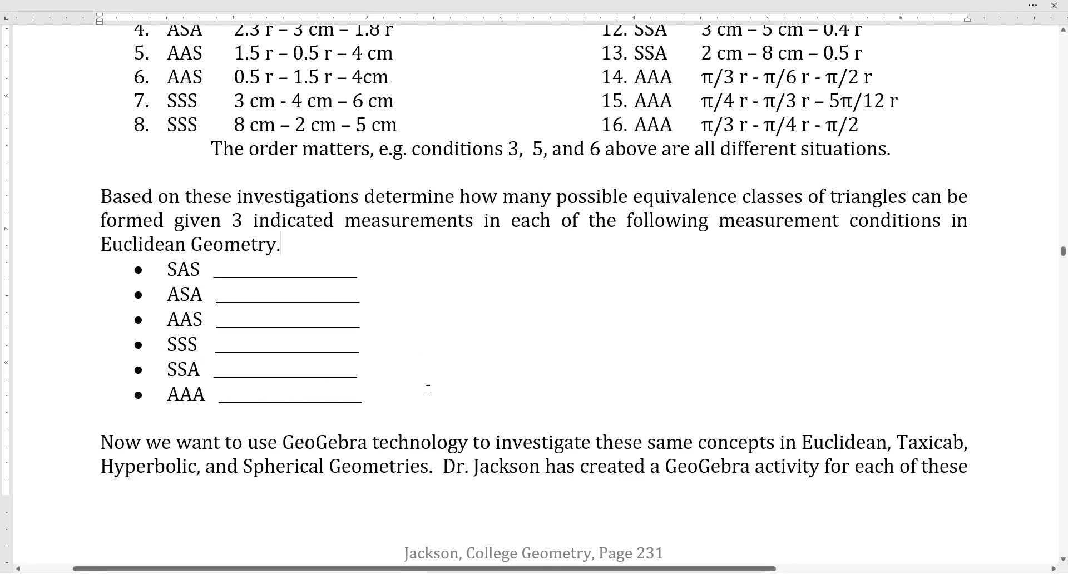
scroll(427, 392, "down", 4)
scroll(427, 390, "up", 5)
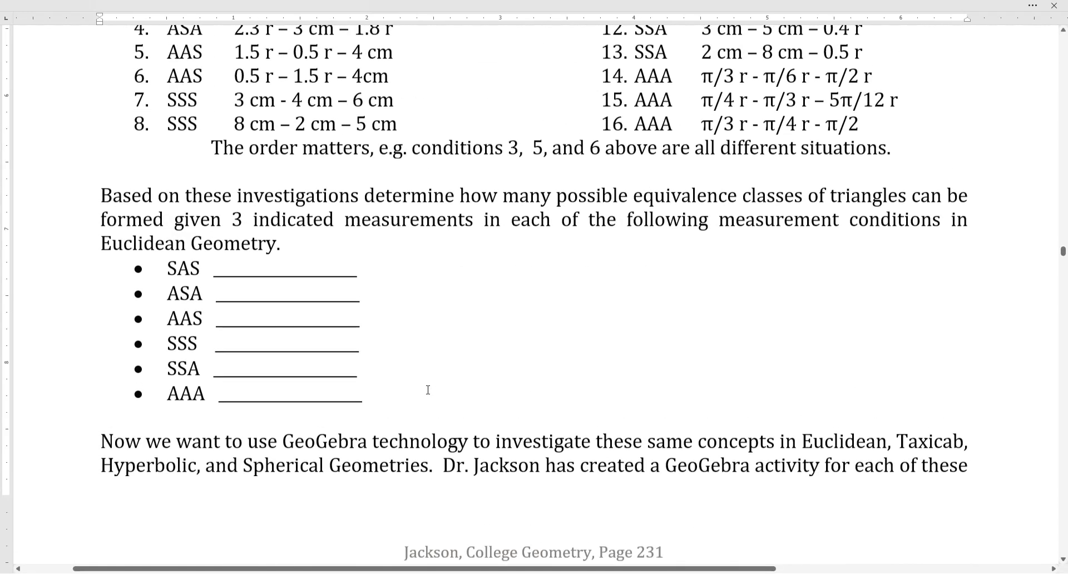
scroll(423, 392, "up", 2)
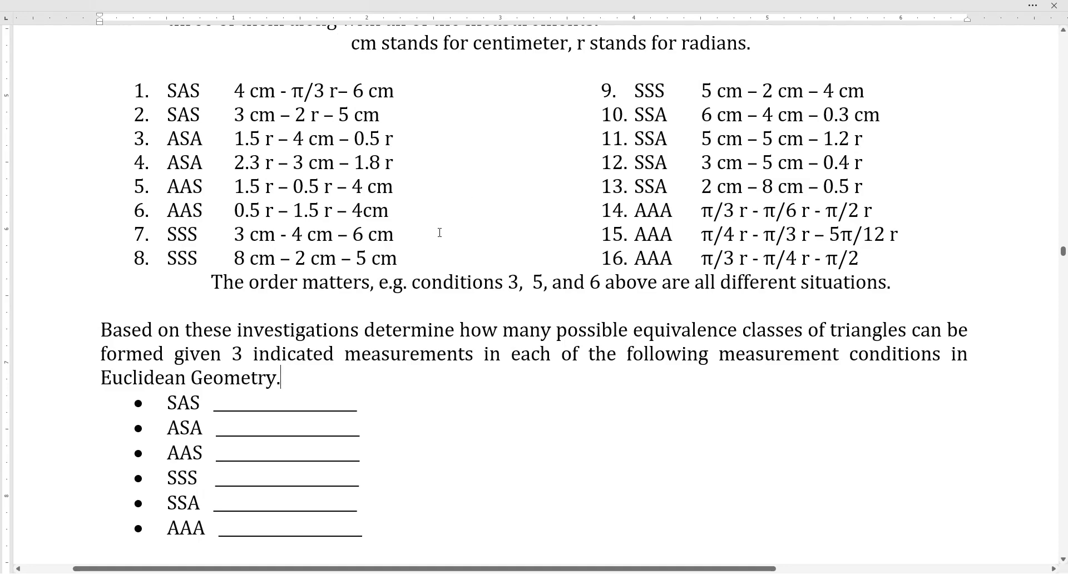
scroll(437, 301, "down", 8)
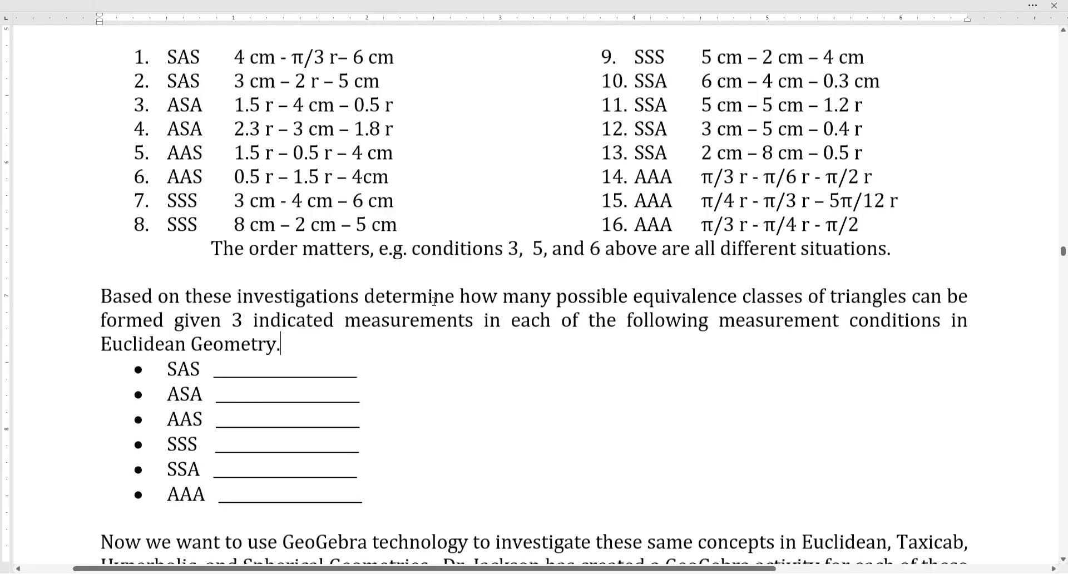
scroll(400, 313, "up", 8)
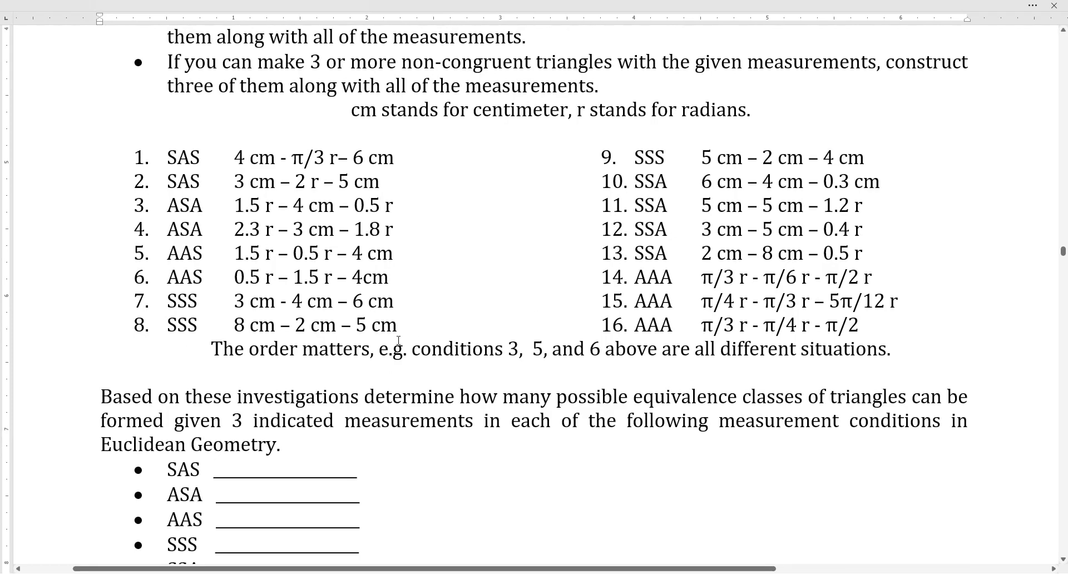
scroll(399, 341, "down", 10)
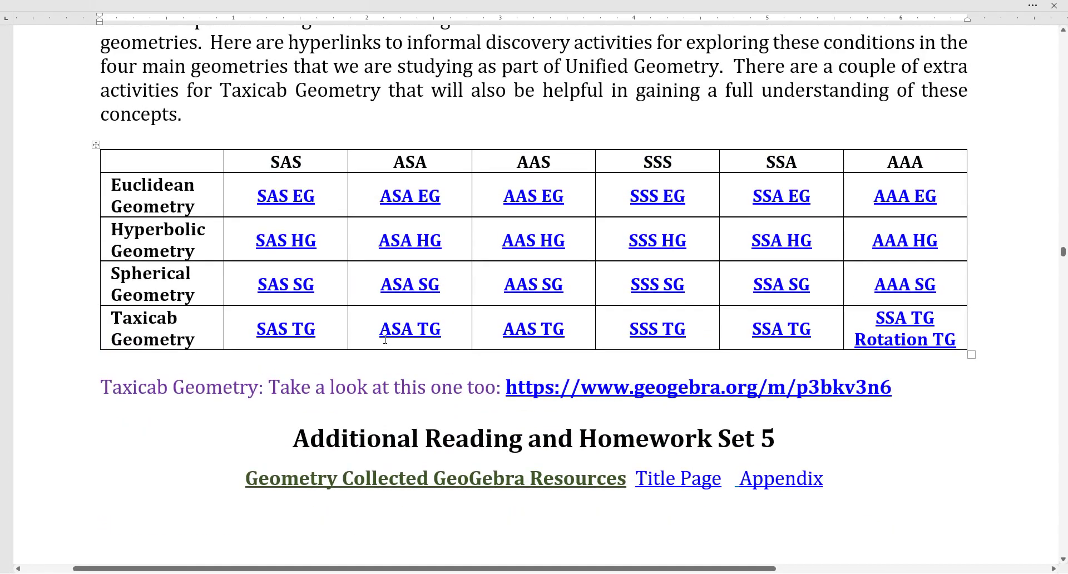
scroll(385, 340, "up", 2)
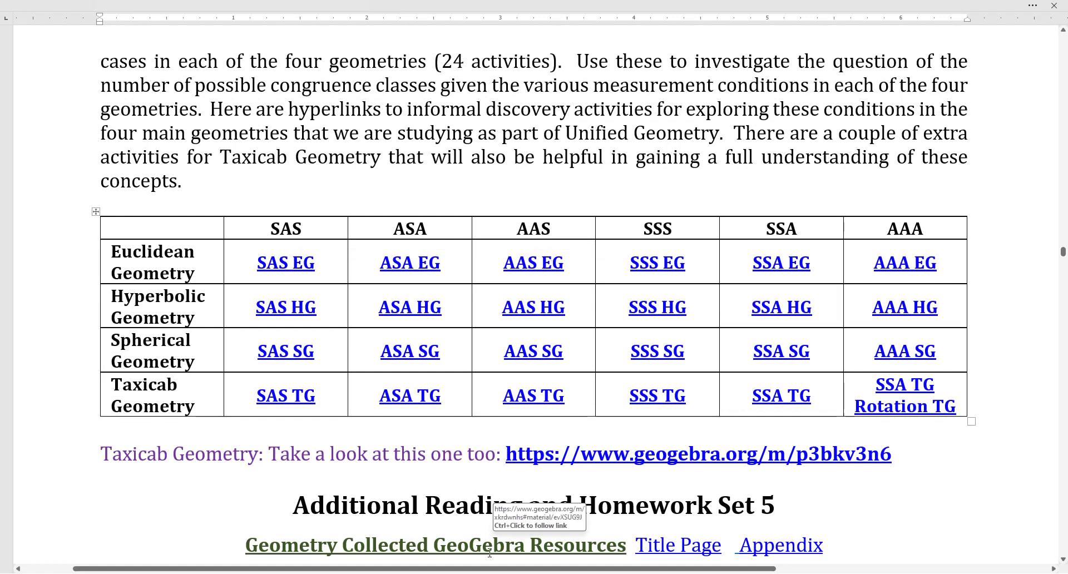
left_click(1056, 7)
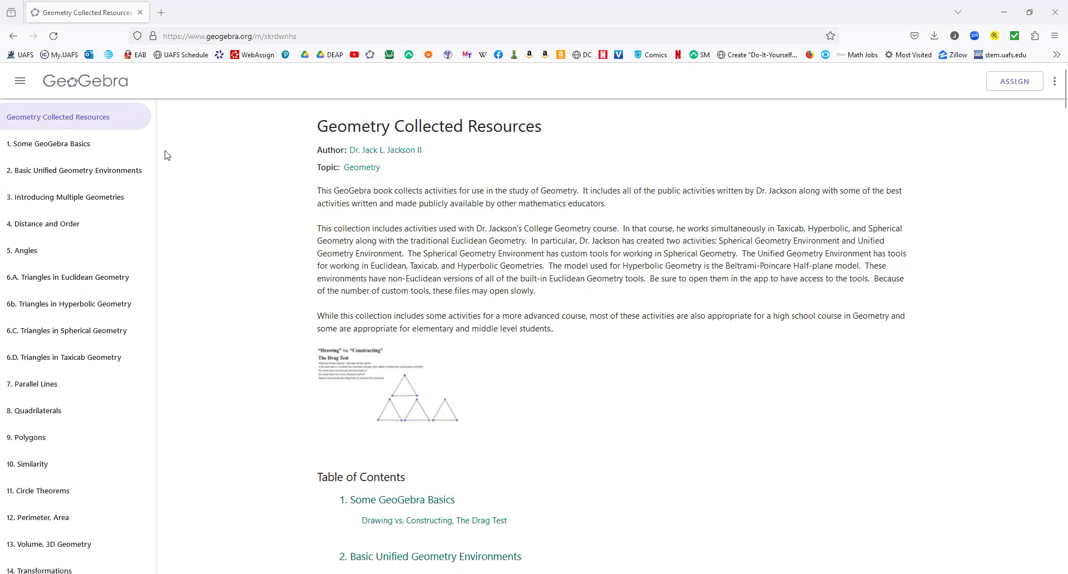
Open chapter 1, Some GeoGebra Basics, showing the Drawing vs. Constructing, The Drag Test activity.
left_click(61, 154)
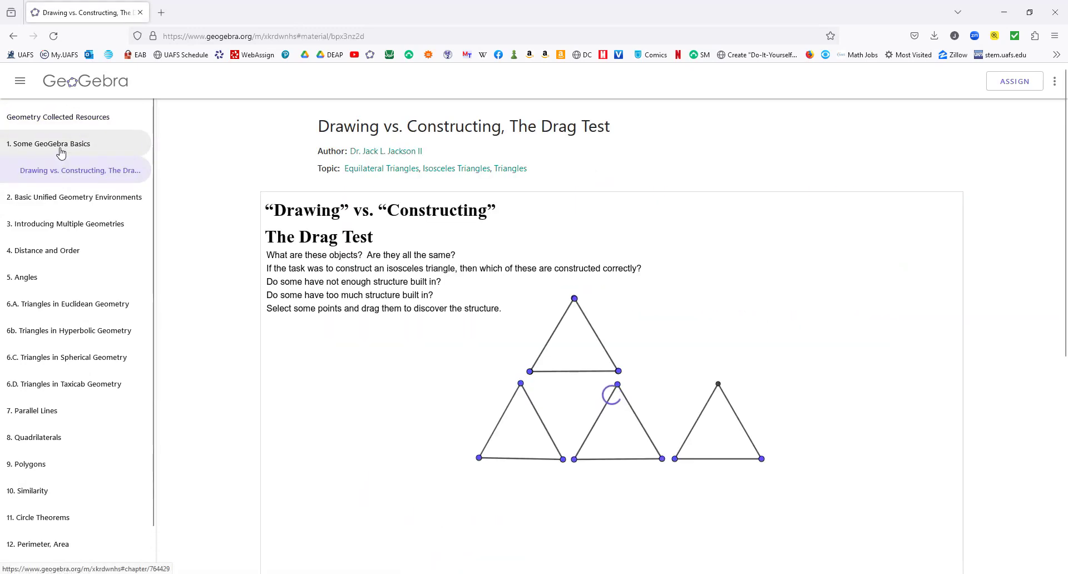
View Basic Unified Geometry Environments and Introducing Multiple Geometries, then open chapter 4, Distance and Order.
left_click(47, 205)
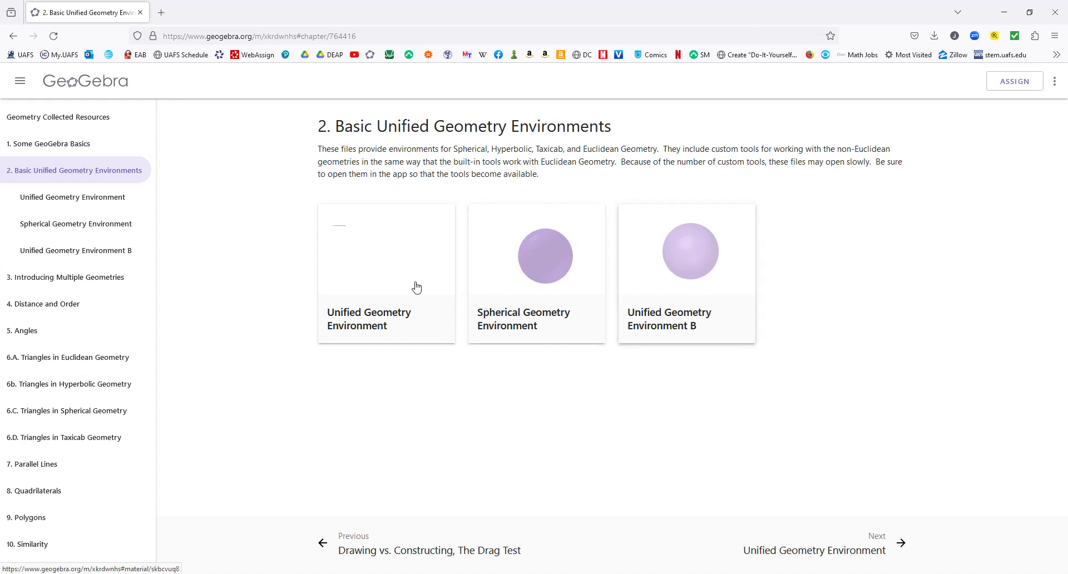
left_click(58, 278)
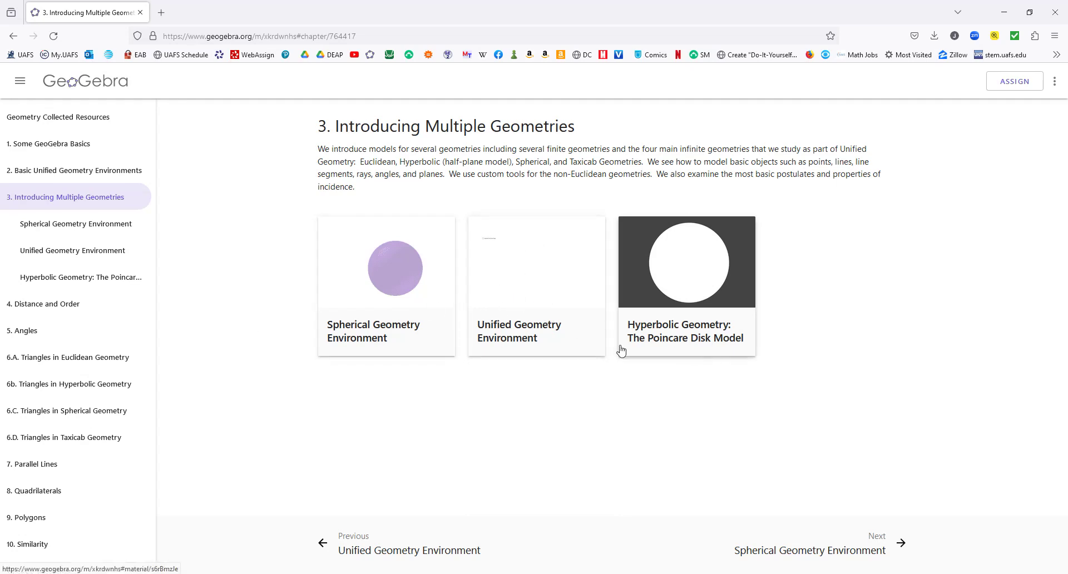
left_click(37, 306)
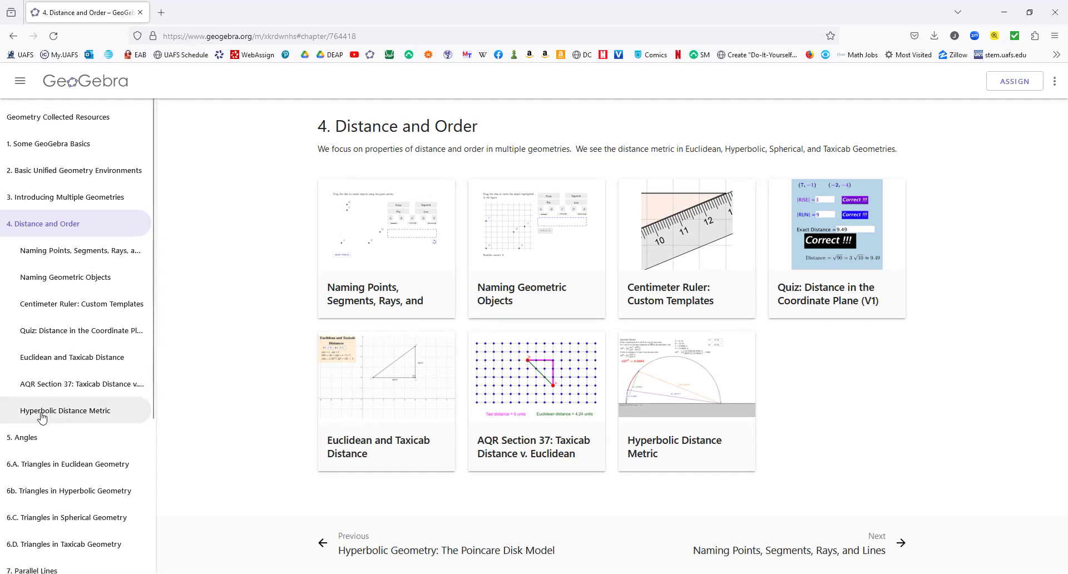
Open chapter 5, Angles, and scroll through its activities.
left_click(22, 443)
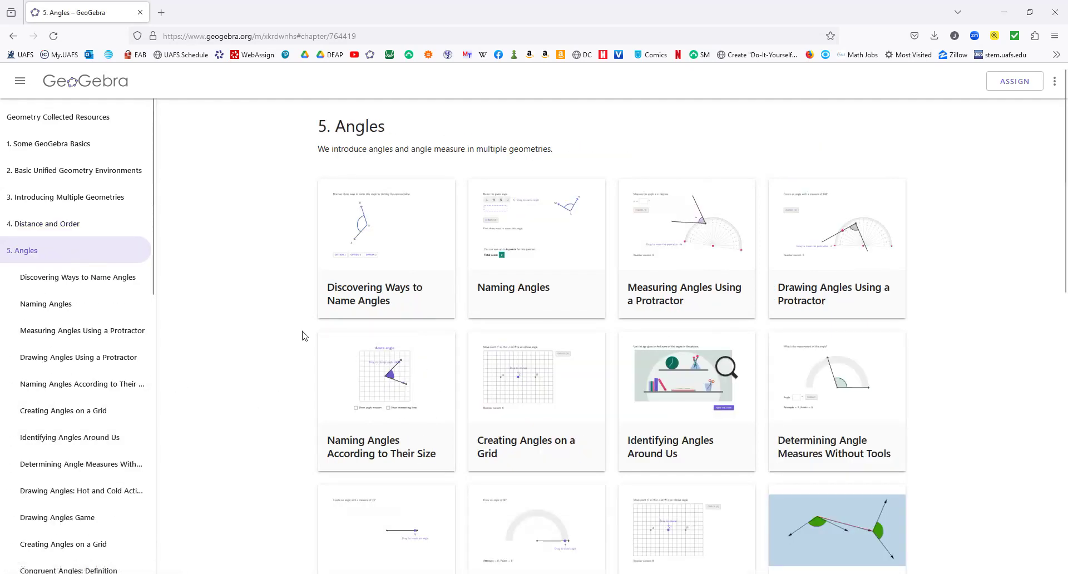
scroll(300, 354, "down", 6)
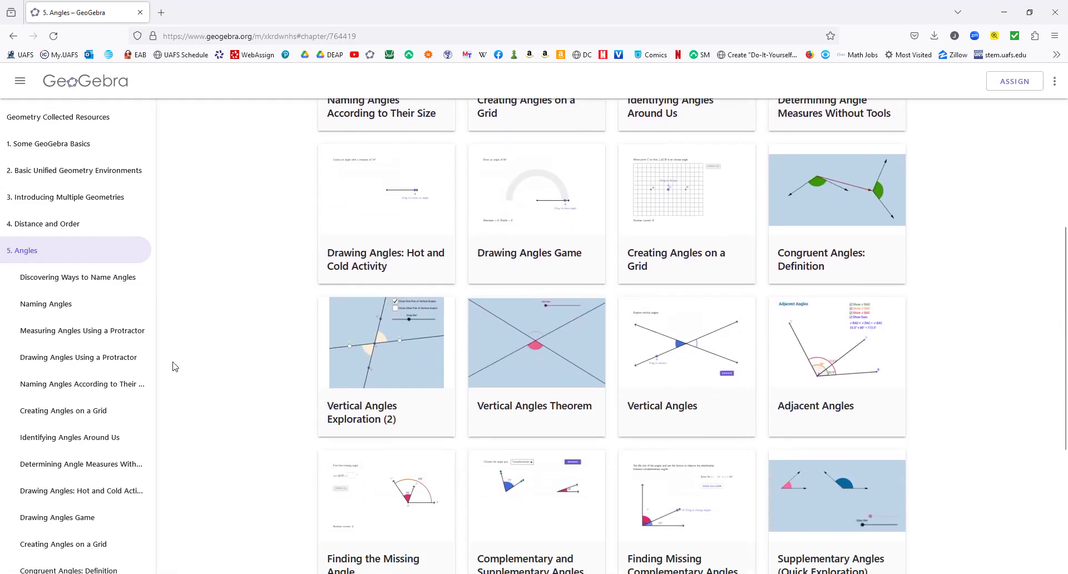
scroll(176, 366, "down", 5)
scroll(57, 479, "down", 7)
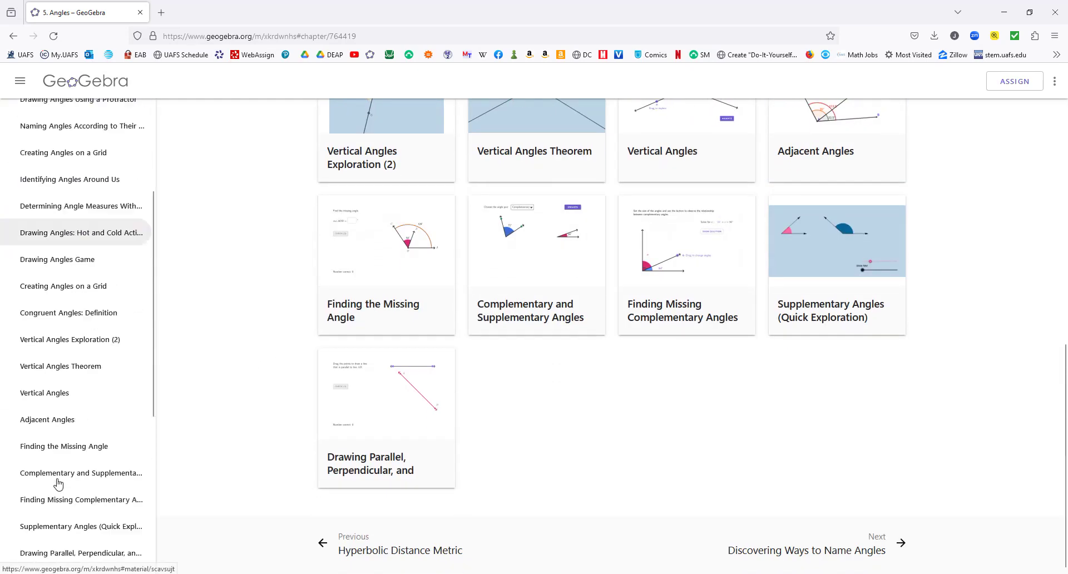
Browse triangle chapters 6.A, 6b, 6.C and 6.D, then return to 6.A Euclidean.
left_click(53, 440)
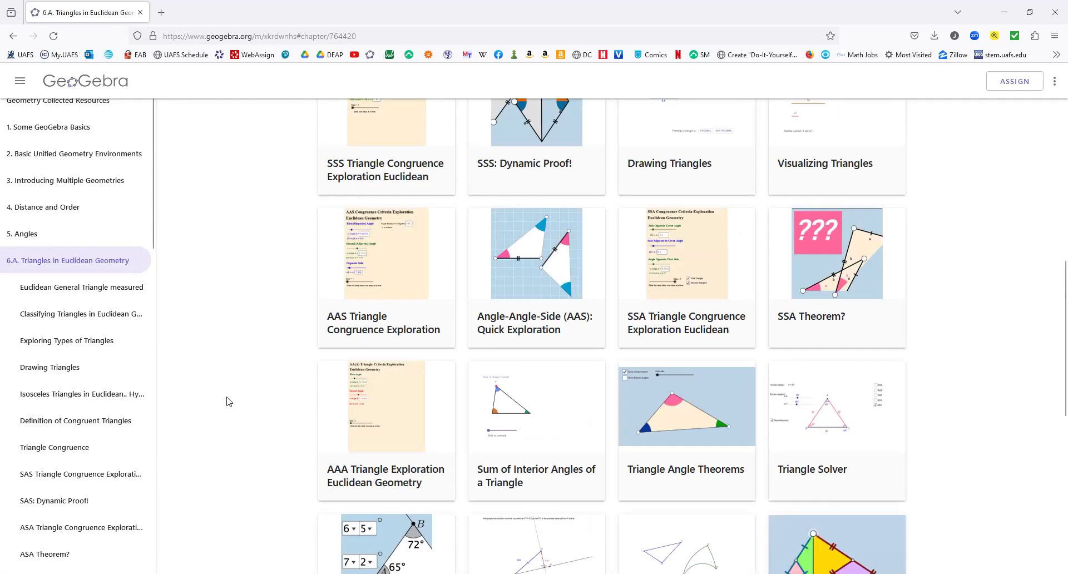
scroll(94, 184, "down", 3)
scroll(90, 151, "down", 10)
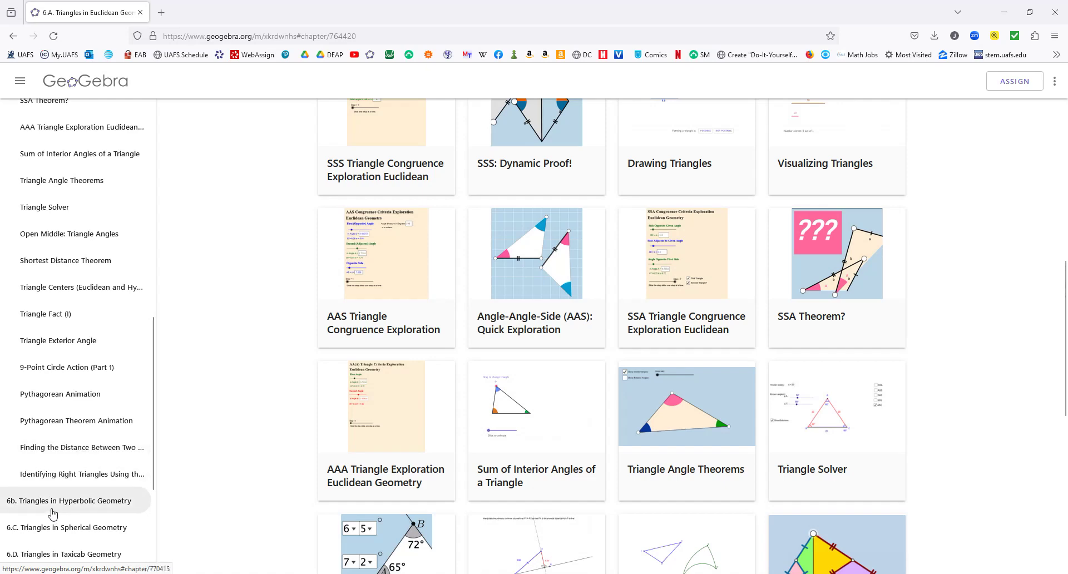
left_click(53, 513)
scroll(86, 518, "down", 5)
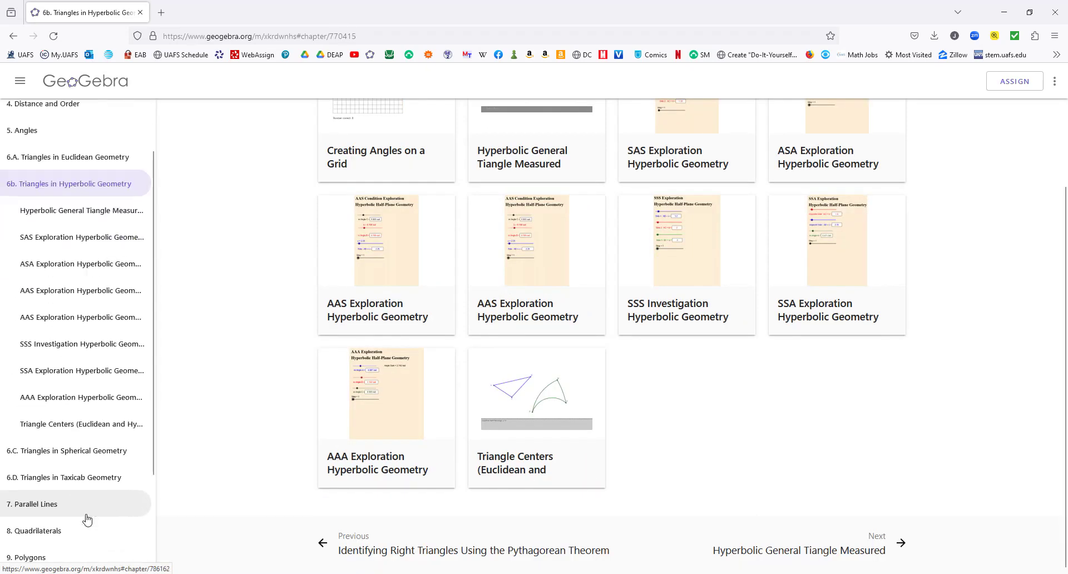
left_click(67, 362)
scroll(64, 442, "down", 5)
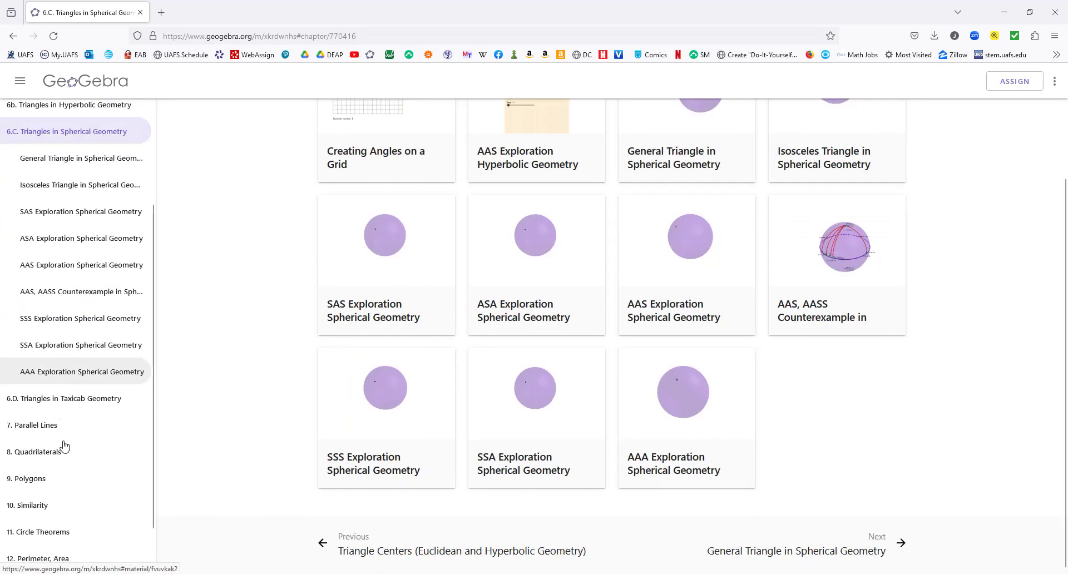
left_click(71, 341)
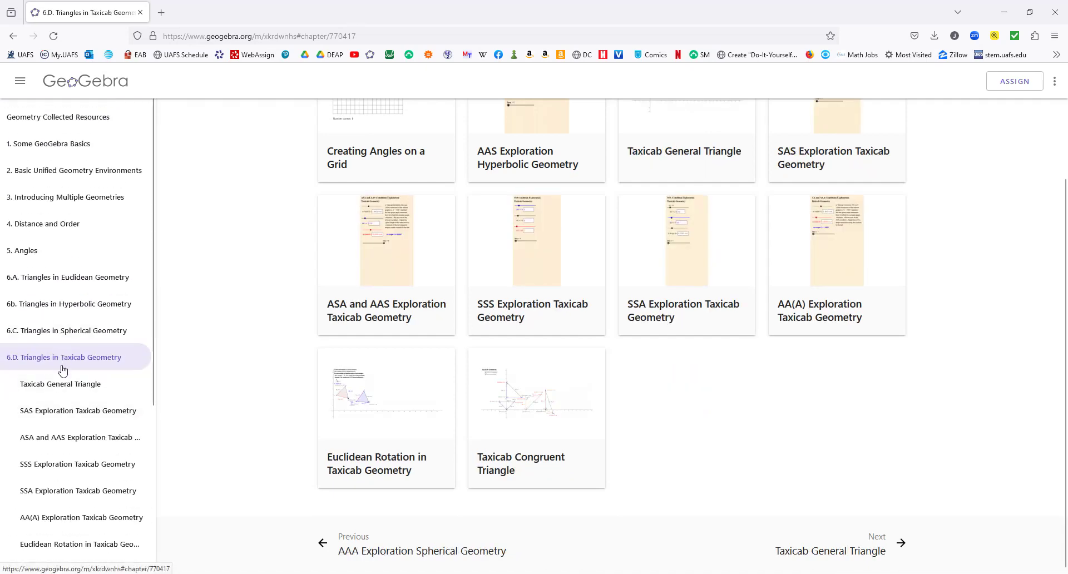
left_click(72, 281)
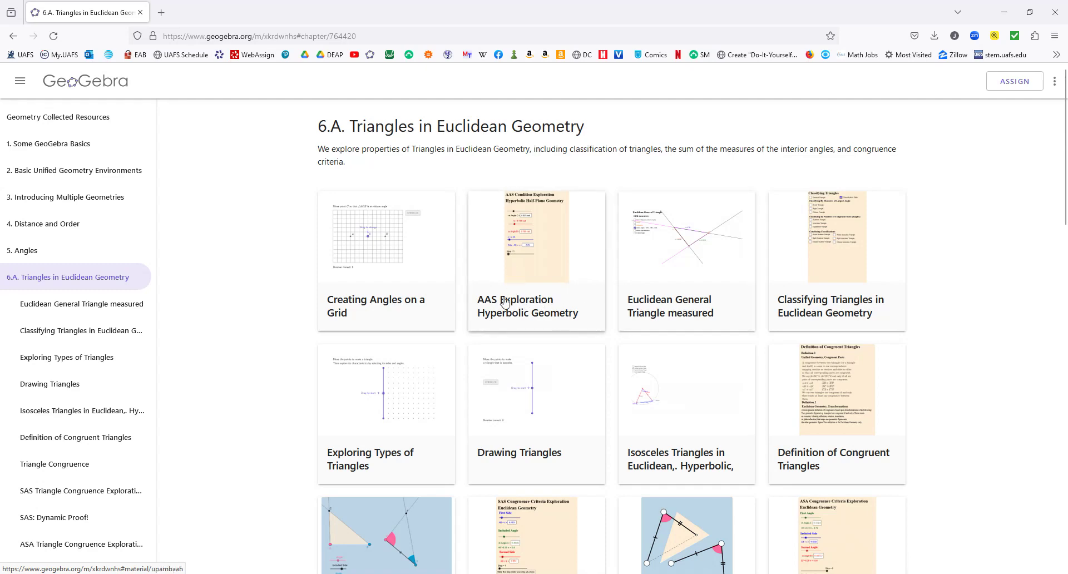
Open the SAS Triangle Congruence Exploration Euclidean activity in the full GeoGebra app.
scroll(195, 349, "down", 3)
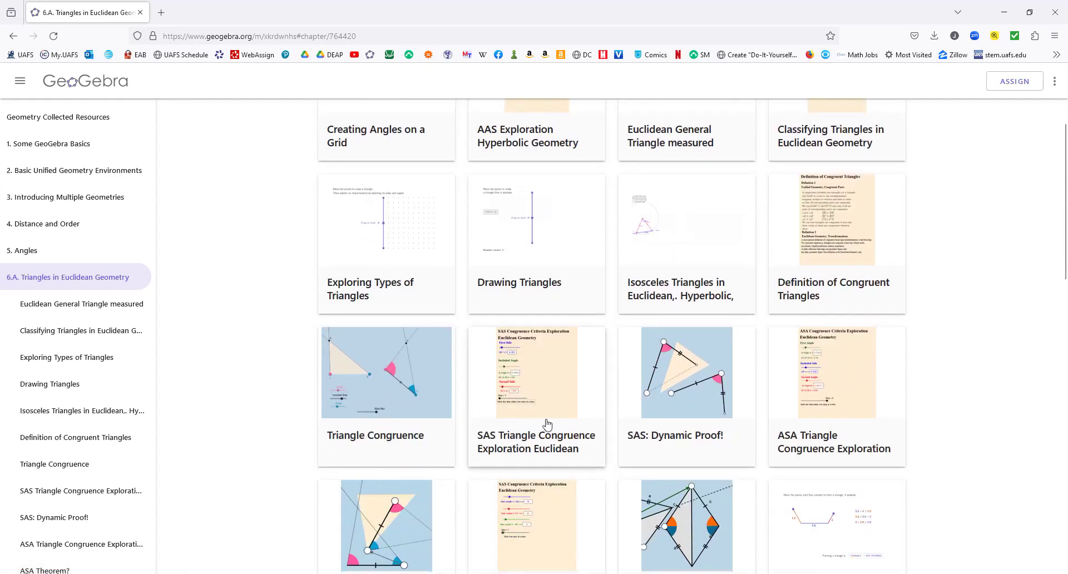
left_click(524, 435)
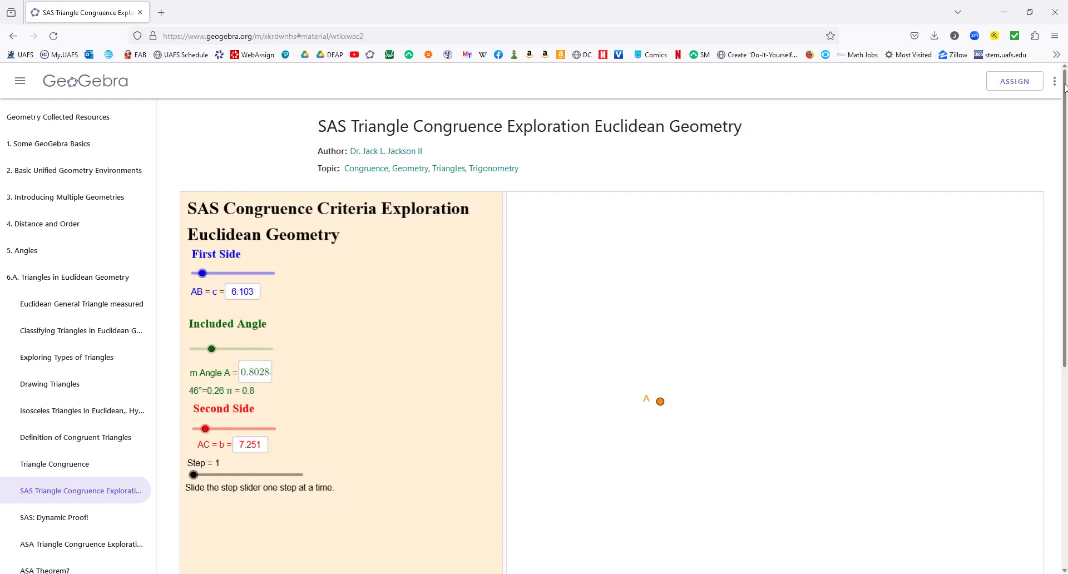
left_click(1055, 84)
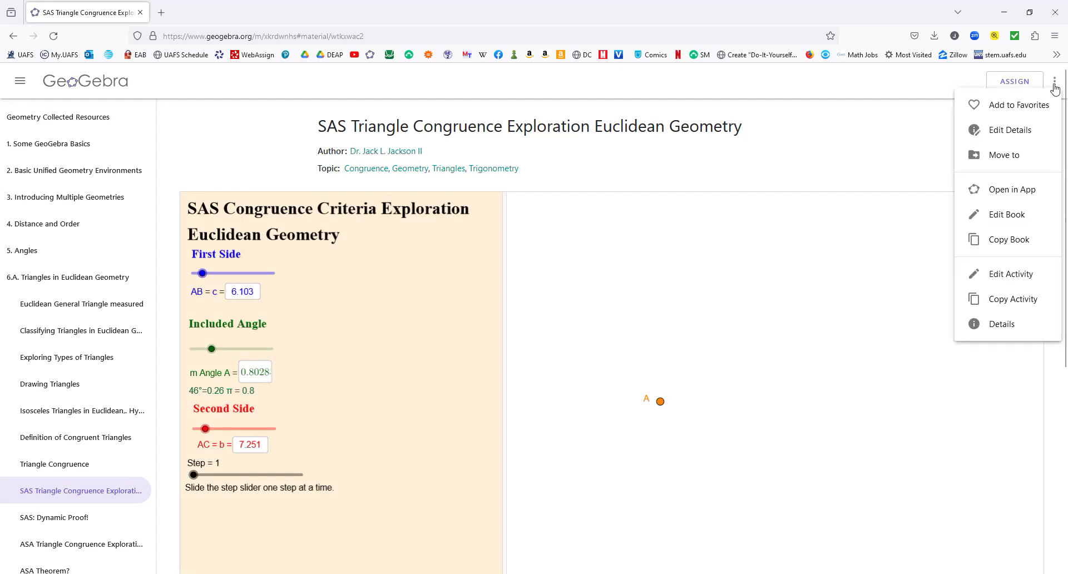
left_click(997, 197)
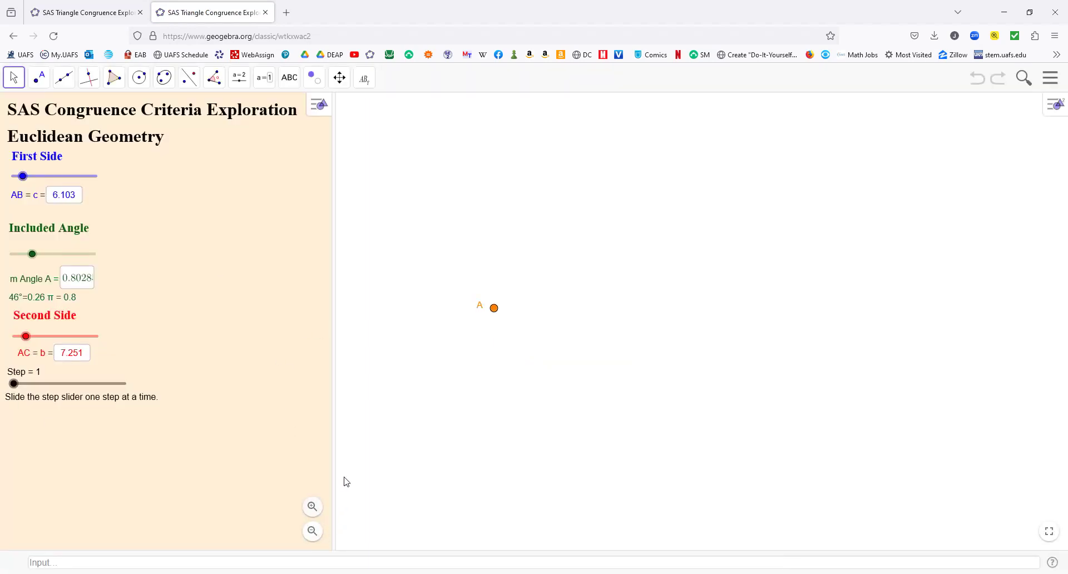
Widen the slider panel and set side AB to 13, angle A to 72°, side AC to 7.667.
left_click_drag(299, 469, 357, 467)
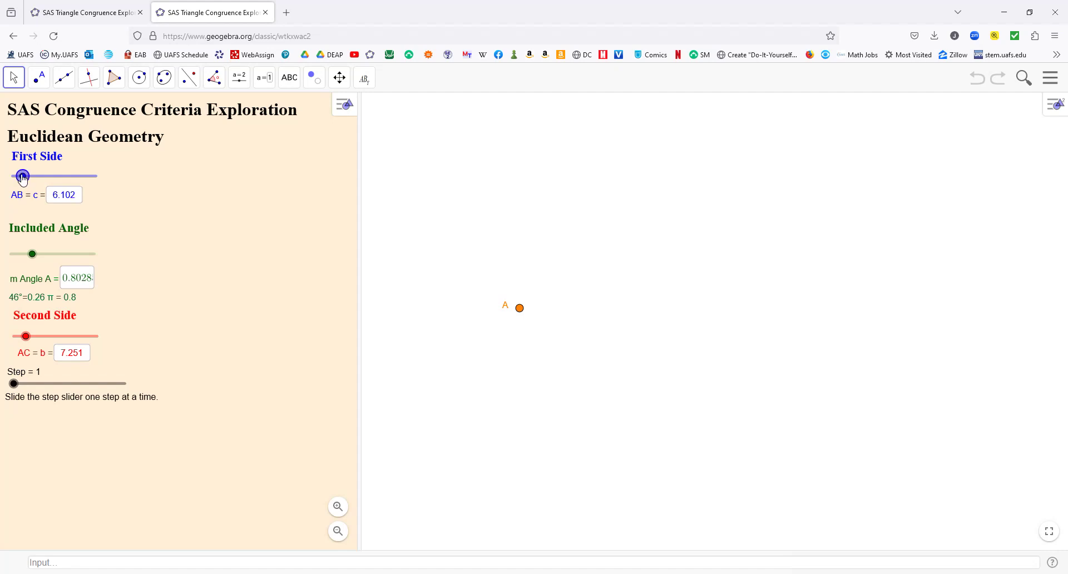
left_click_drag(23, 179, 34, 177)
left_click_drag(32, 256, 46, 254)
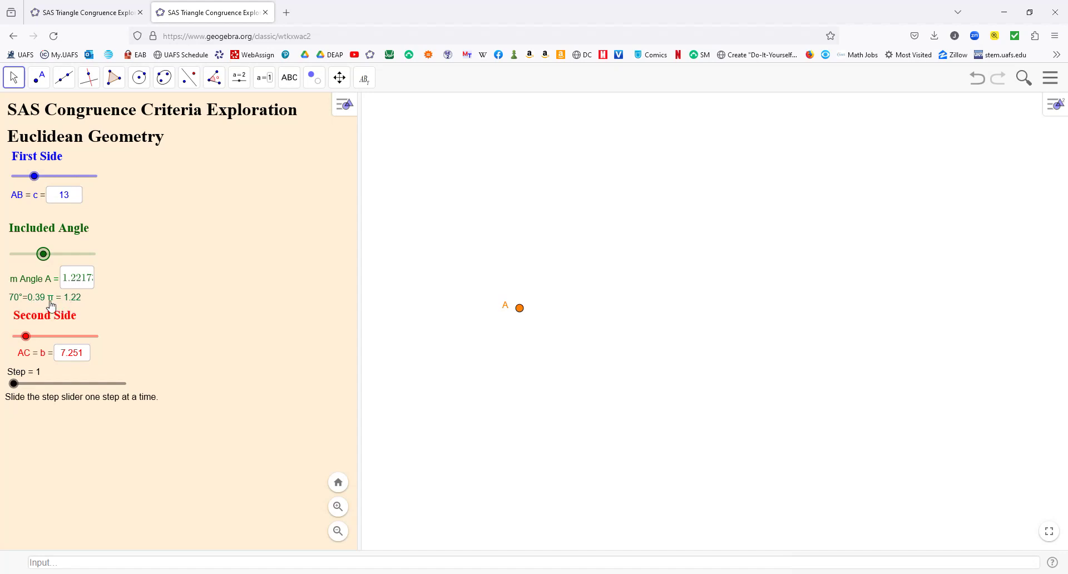
mouse_move(43, 256)
left_mouse_down()
mouse_move(58, 259)
mouse_move(44, 261)
left_mouse_up()
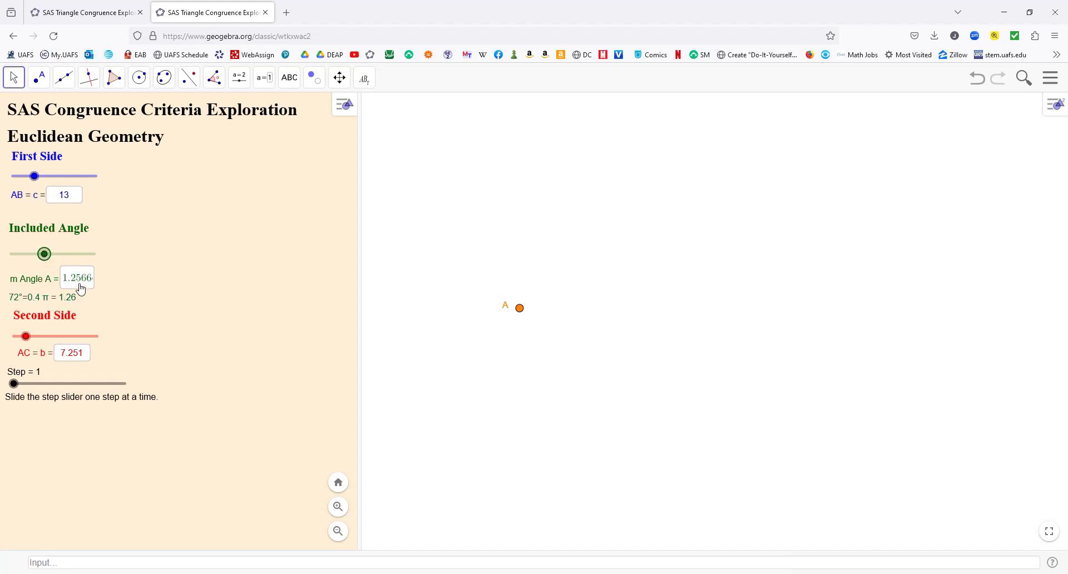
left_click(26, 337)
mouse_move(26, 338)
left_mouse_down()
mouse_move(38, 336)
mouse_move(29, 336)
left_mouse_up()
Advance the construction from step 1 to step 4, repositioning points B and A along the way.
left_click(13, 384)
key("Right")
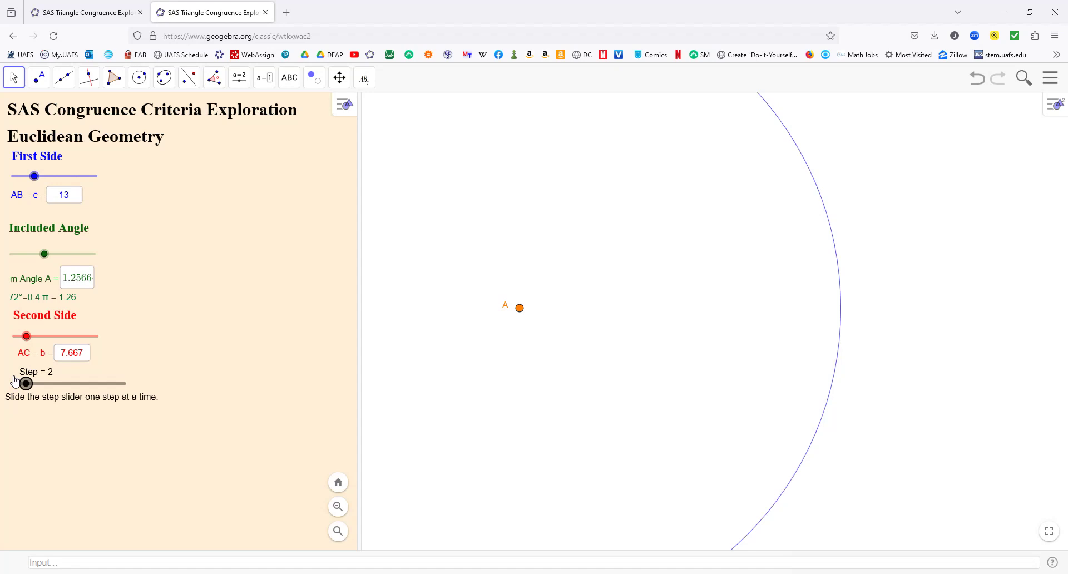
key("Right")
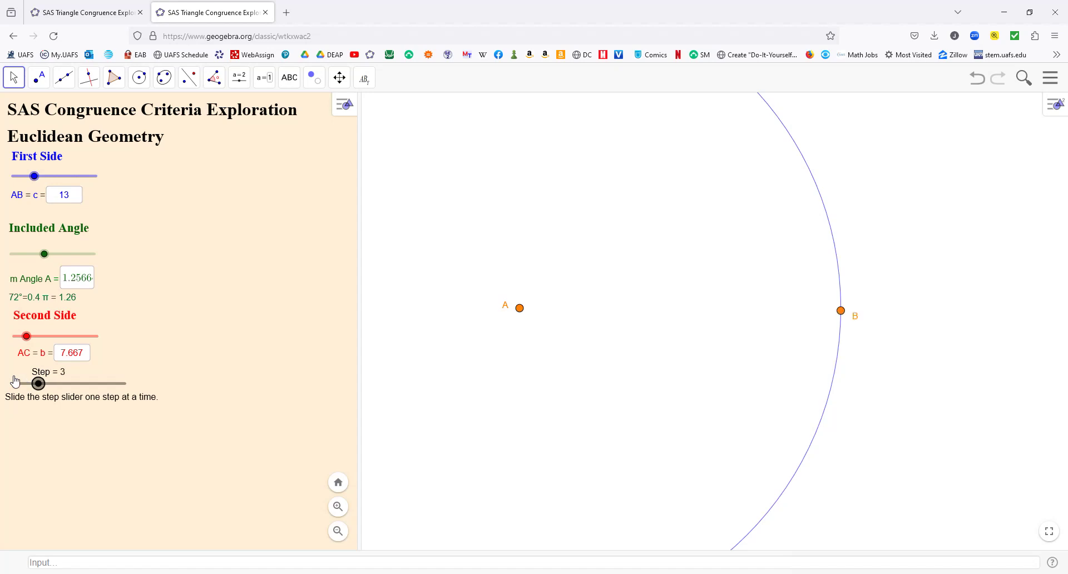
mouse_move(831, 313)
left_mouse_down()
mouse_move(842, 312)
mouse_move(833, 251)
mouse_move(841, 307)
left_mouse_up()
left_click_drag(523, 313, 537, 297)
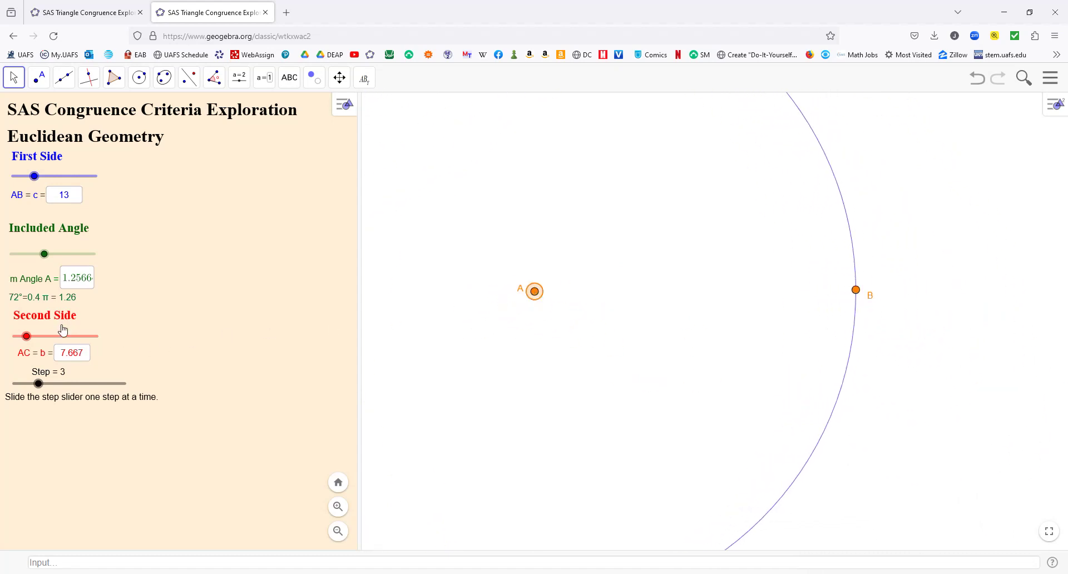
left_click(39, 384)
left_click_drag(39, 384, 50, 384)
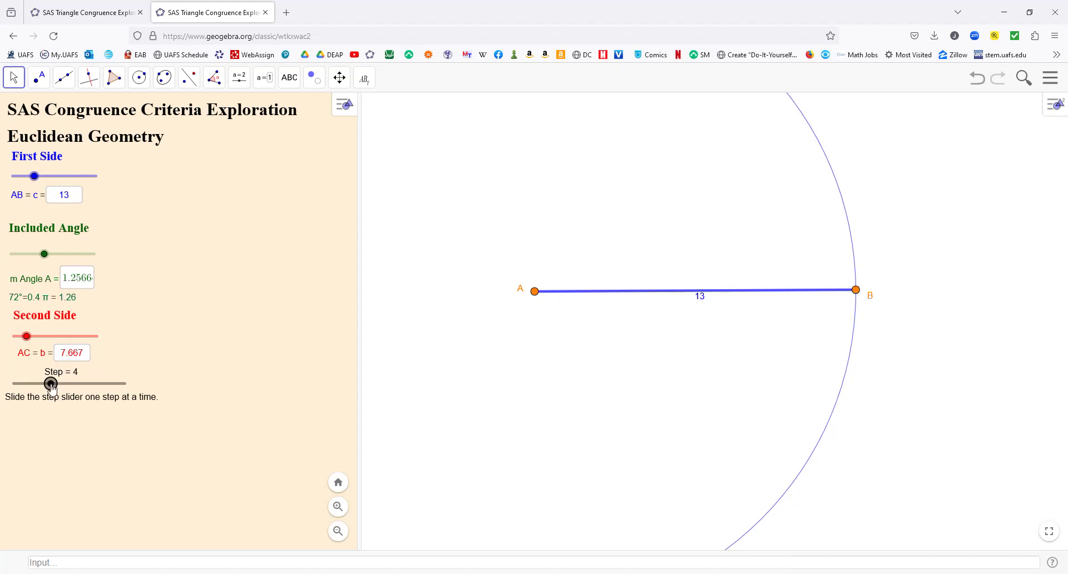
Advance the construction from step 5 to step 9 and move the 34.45° label below point B.
left_click_drag(51, 384, 64, 384)
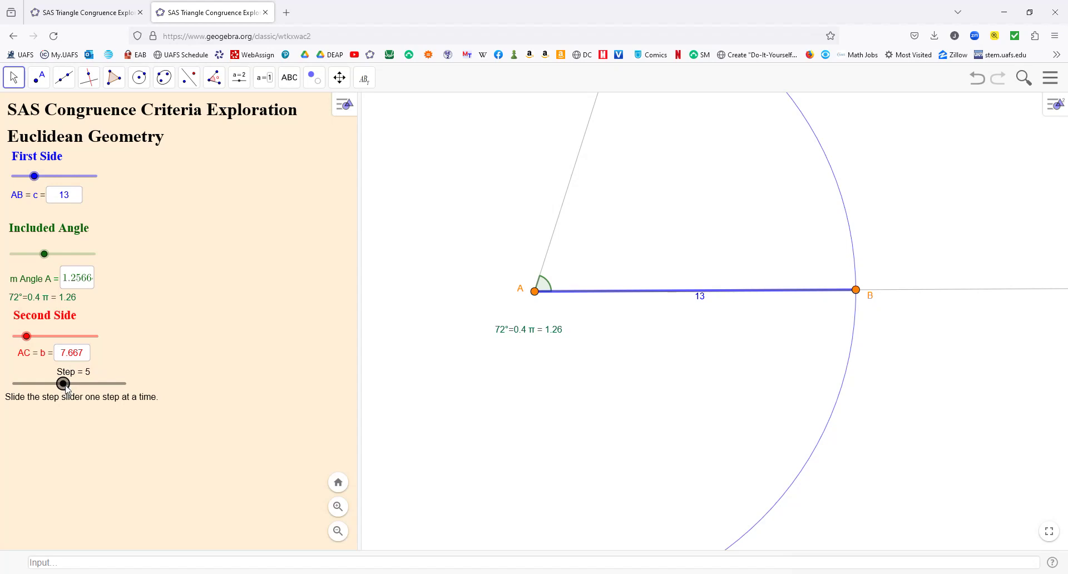
left_click_drag(567, 424, 565, 529)
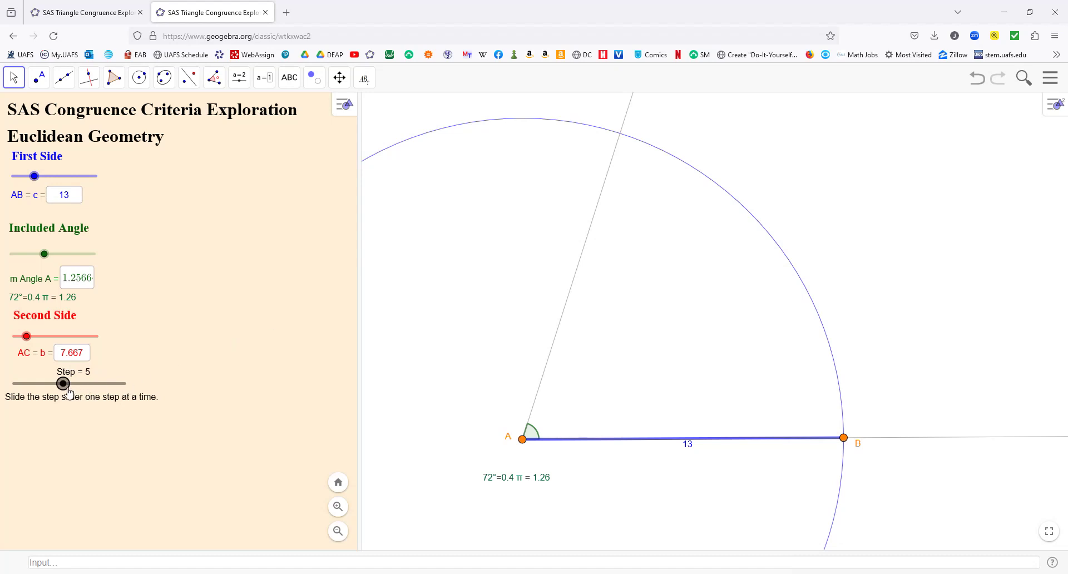
left_click_drag(65, 388, 77, 389)
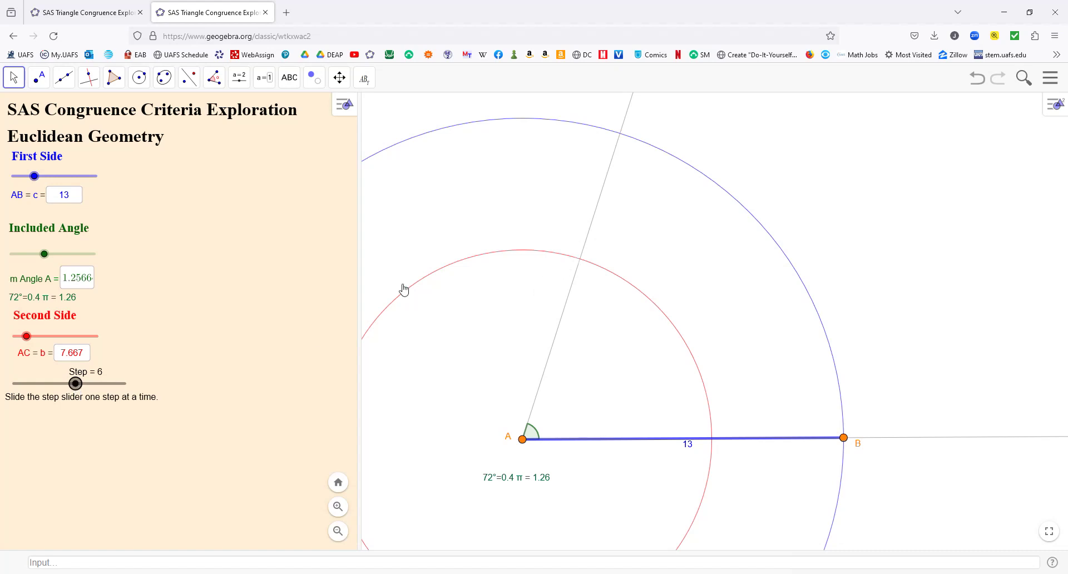
left_click_drag(77, 390, 99, 385)
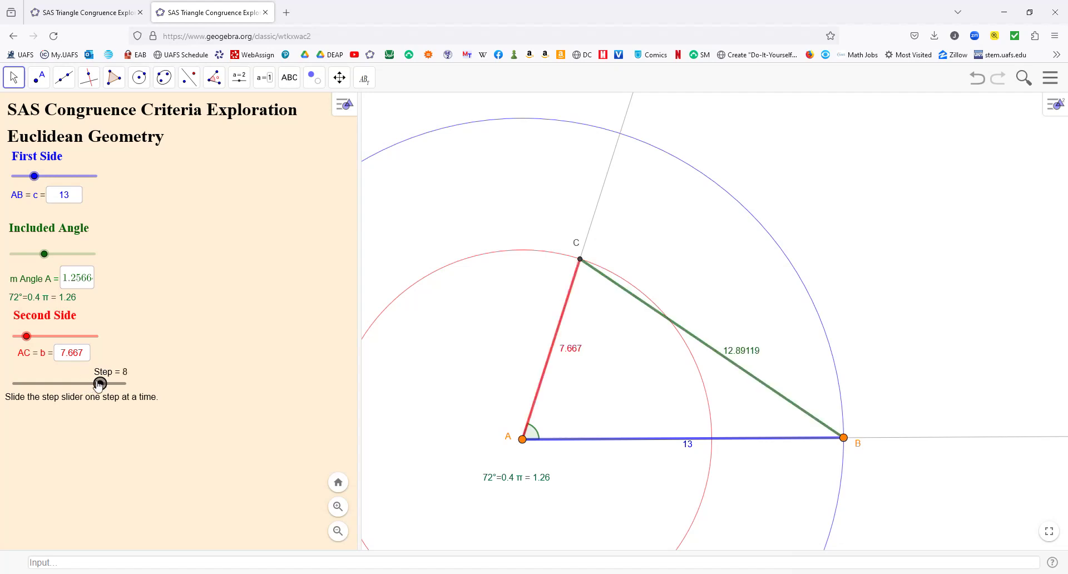
left_click_drag(99, 385, 112, 385)
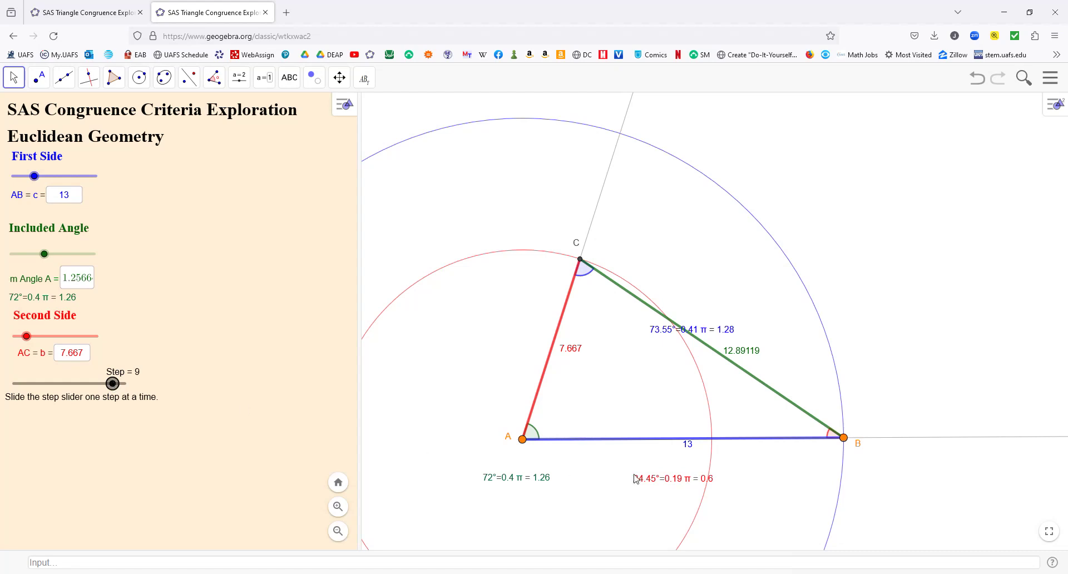
left_click_drag(635, 476, 821, 469)
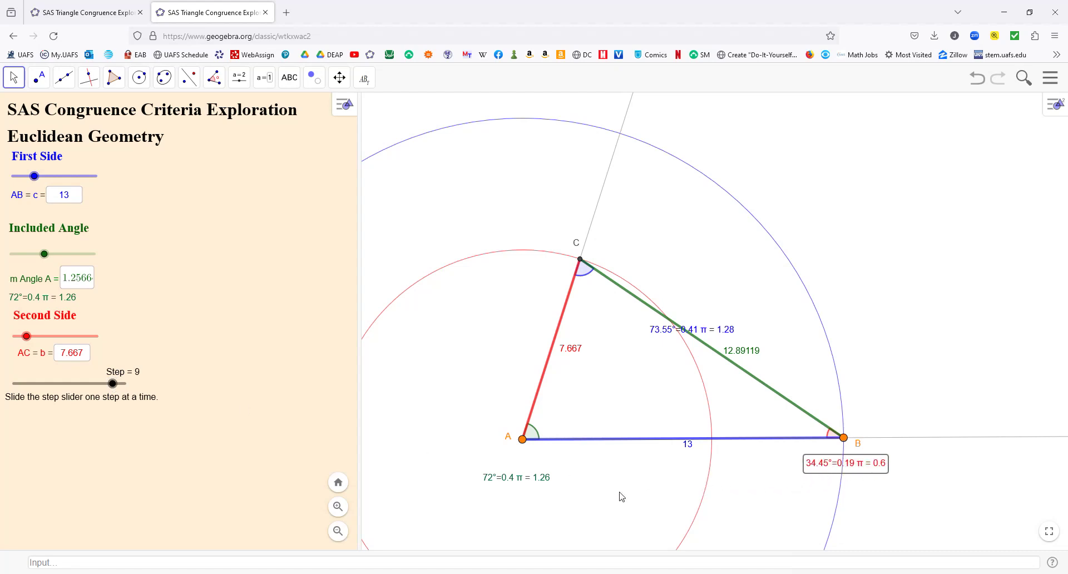
Place the 72° and 73.55° labels near A and C, then advance to step 10.
left_click_drag(503, 480, 507, 467)
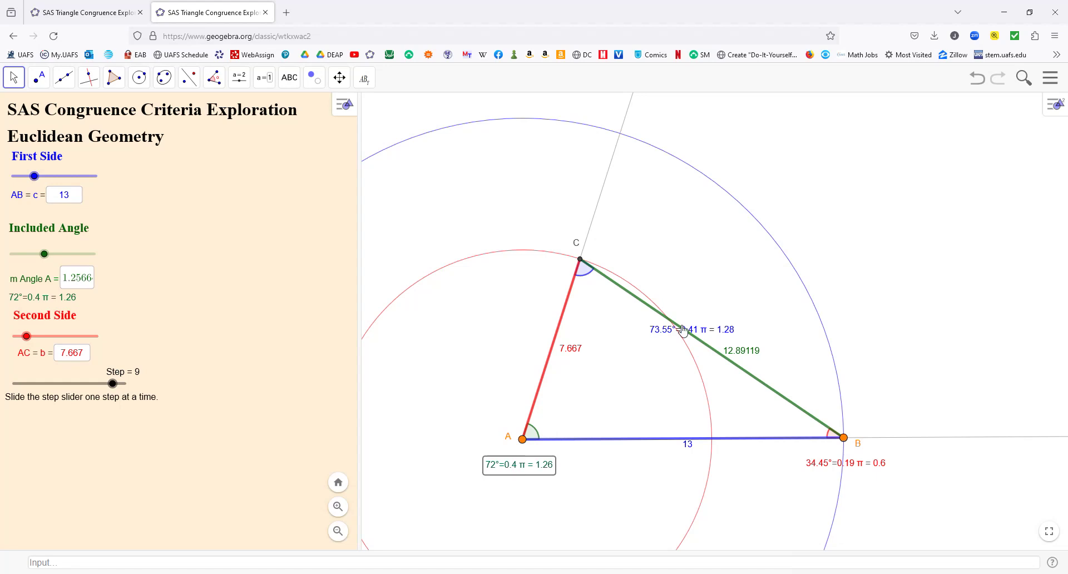
left_click_drag(693, 333, 639, 255)
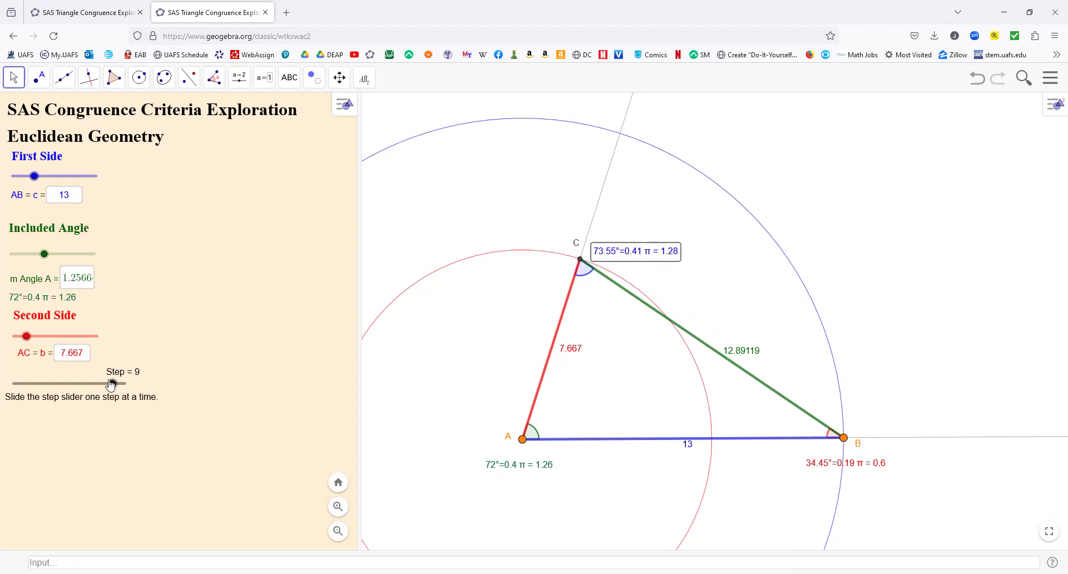
left_click_drag(112, 384, 125, 383)
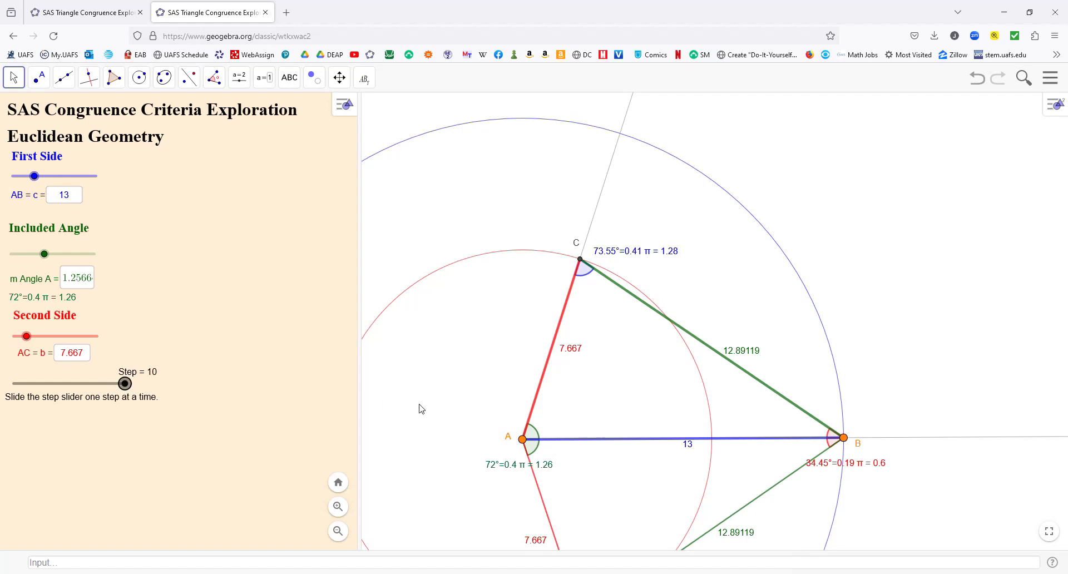
left_click_drag(421, 409, 449, 307)
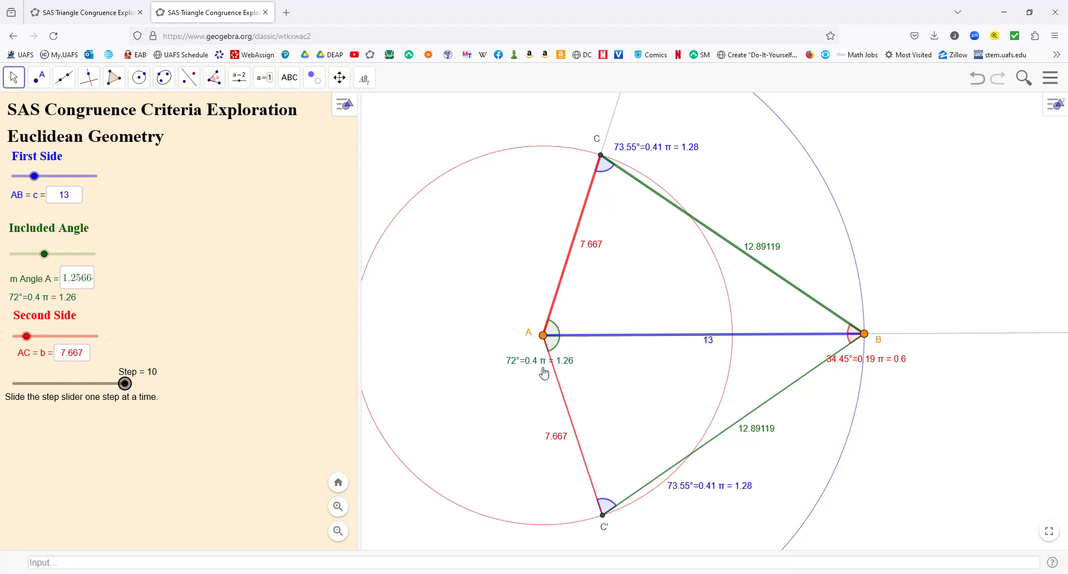
Set the 72° label beside A and the 73.55° labels beside C and C', then recenter.
left_click_drag(540, 365, 483, 340)
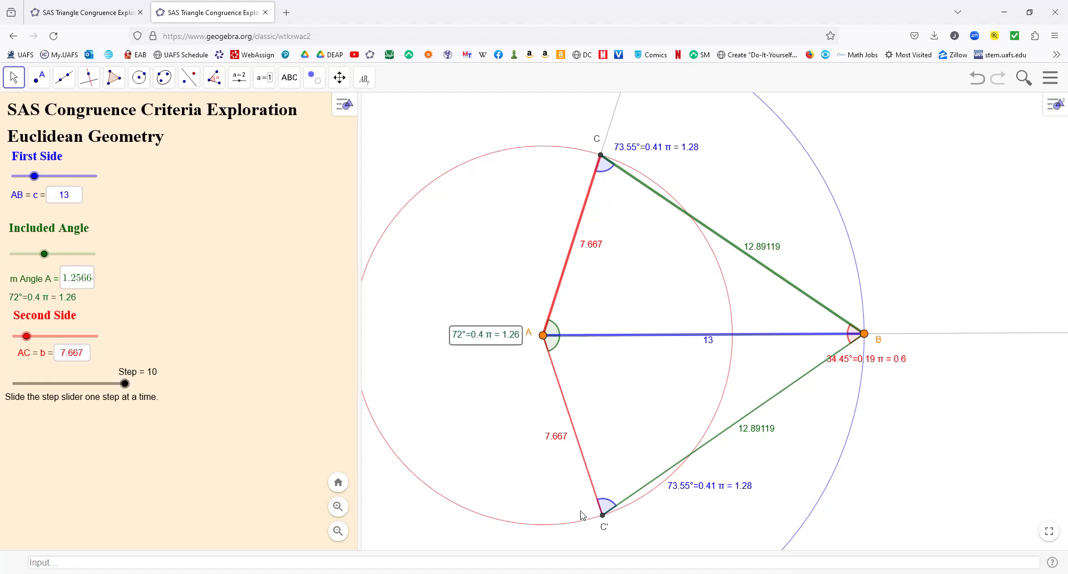
left_click_drag(705, 494, 663, 530)
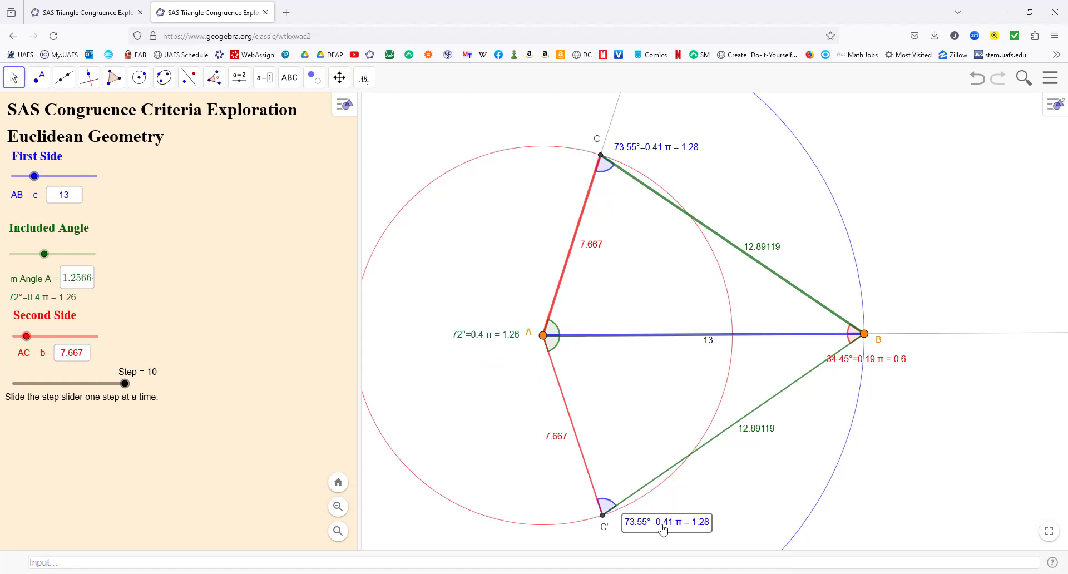
left_click_drag(659, 168, 667, 169)
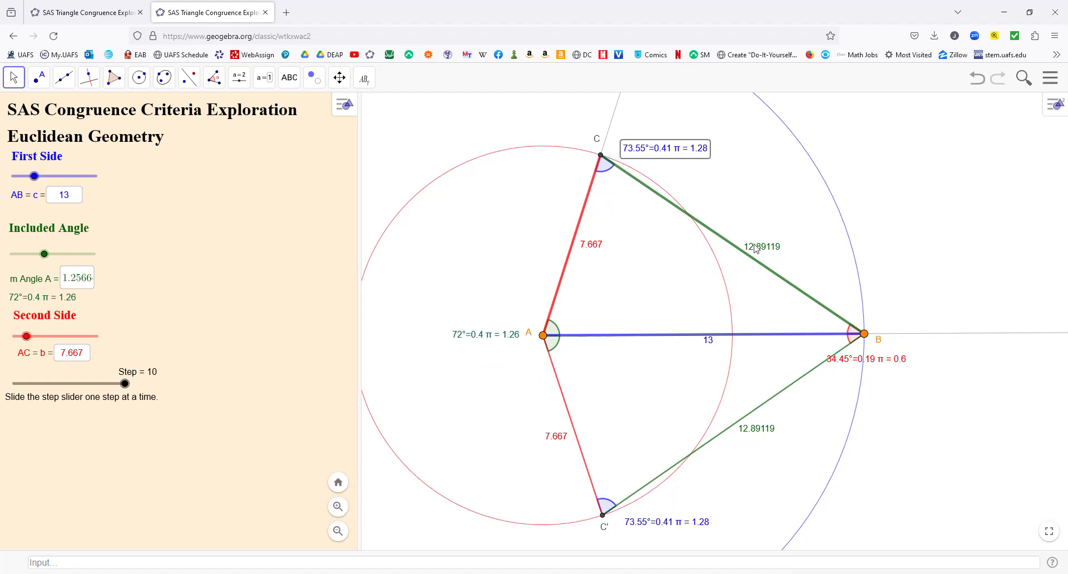
mouse_move(769, 255)
left_mouse_down()
mouse_move(765, 239)
mouse_move(769, 302)
left_mouse_up()
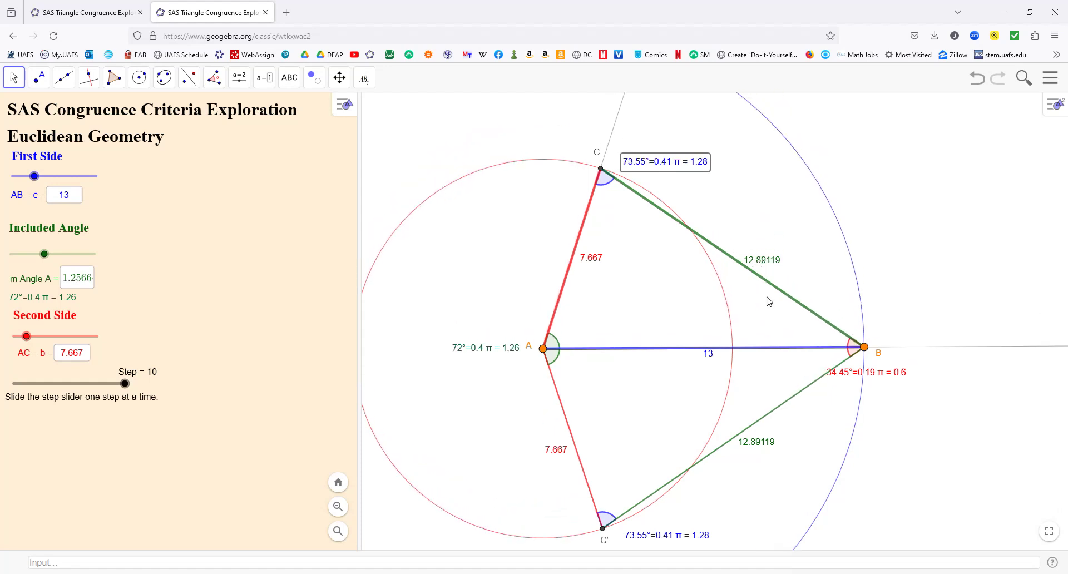
left_click_drag(631, 412, 627, 380)
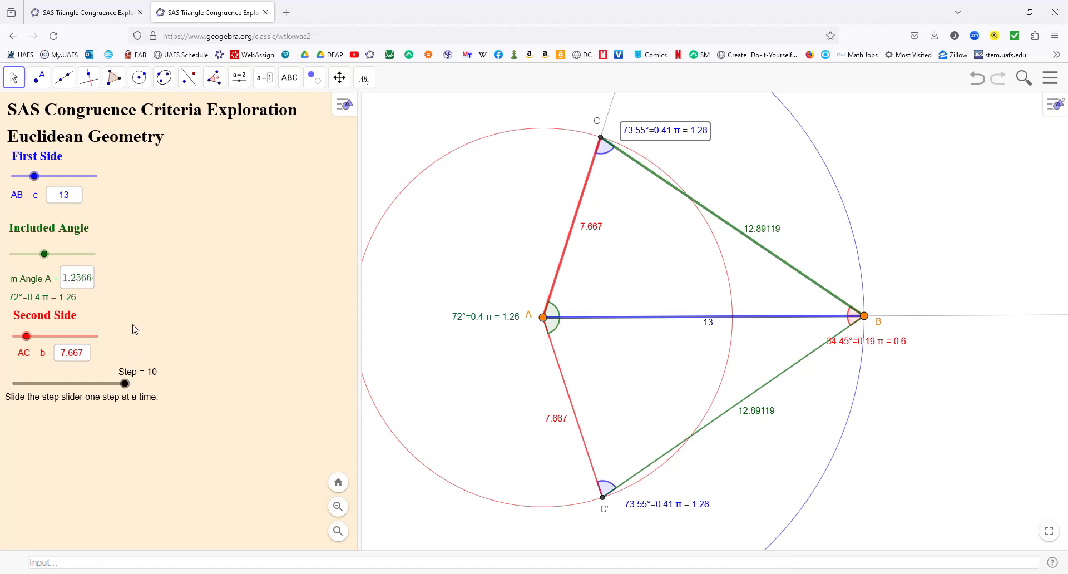
left_click(100, 14)
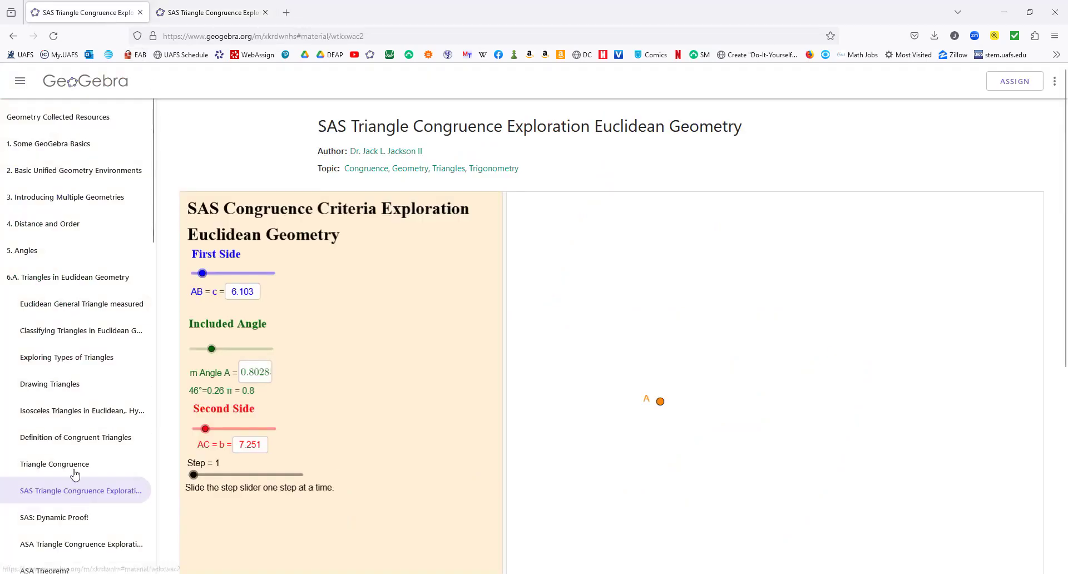
left_click(49, 282)
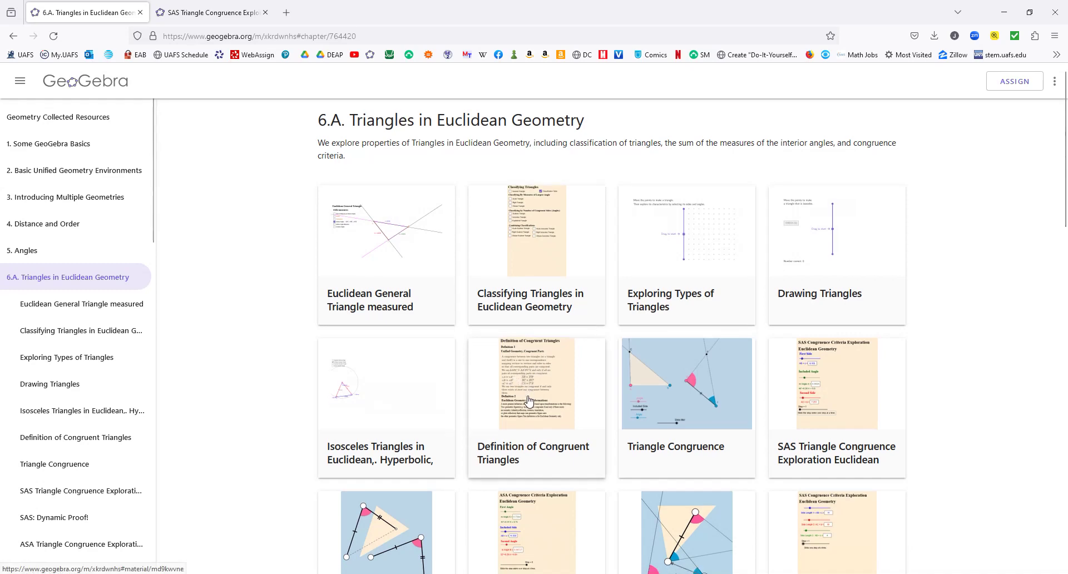
scroll(528, 405, "down", 3)
scroll(528, 405, "down", 1)
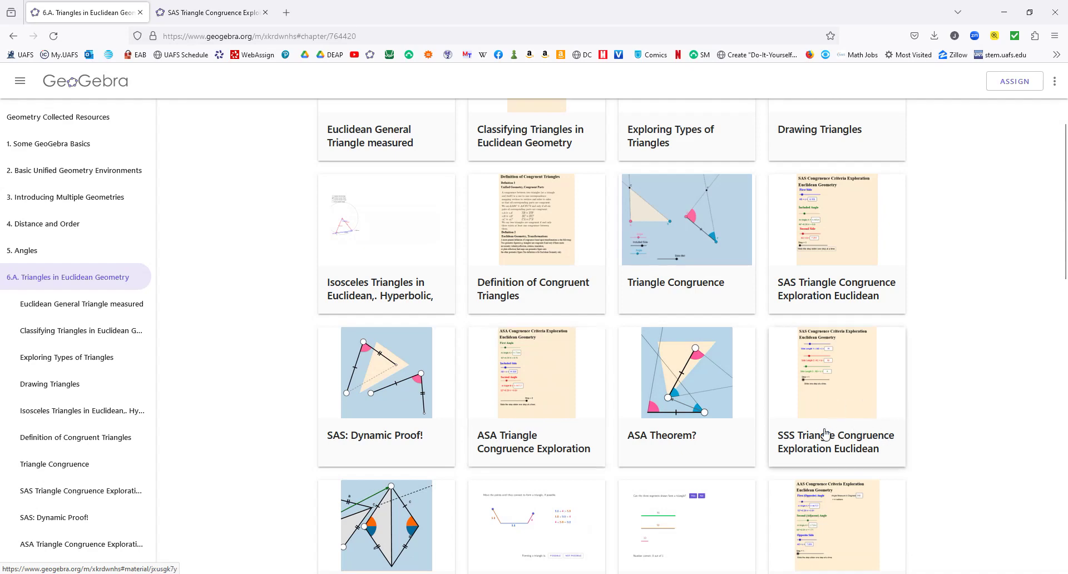
scroll(801, 434, "down", 2)
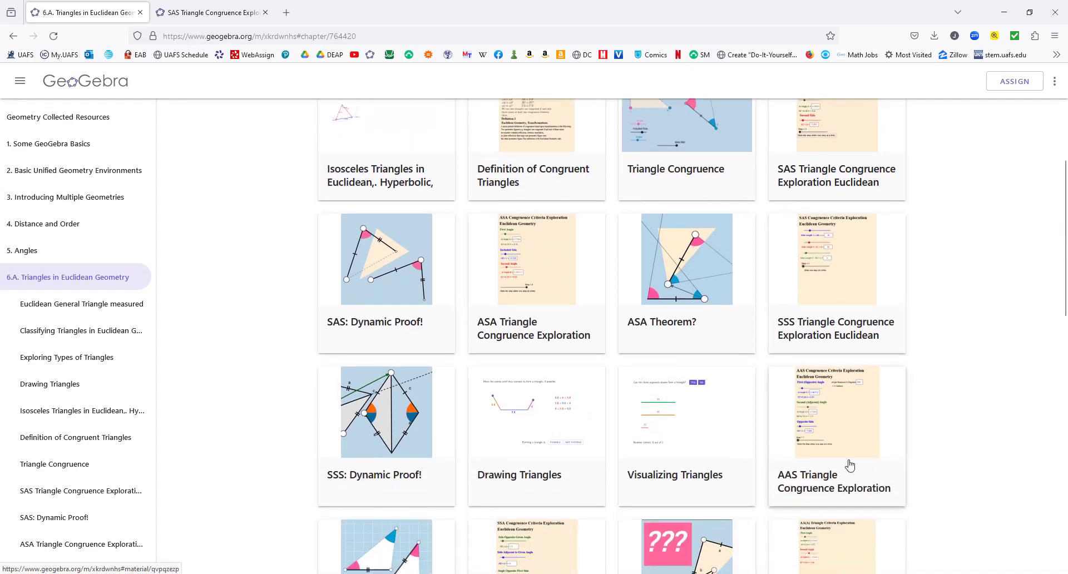
scroll(749, 445, "down", 3)
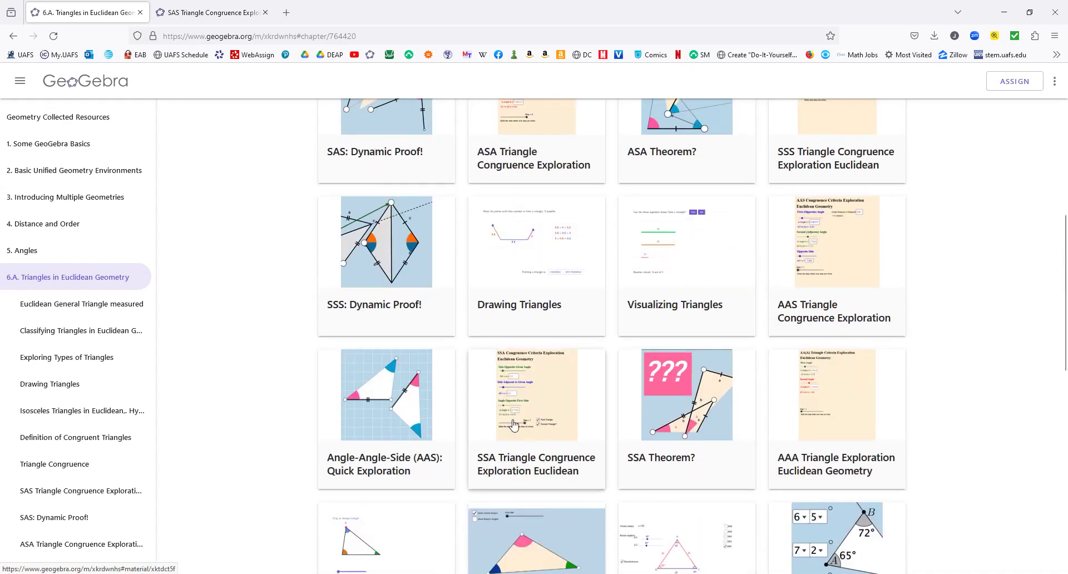
scroll(770, 441, "down", 8)
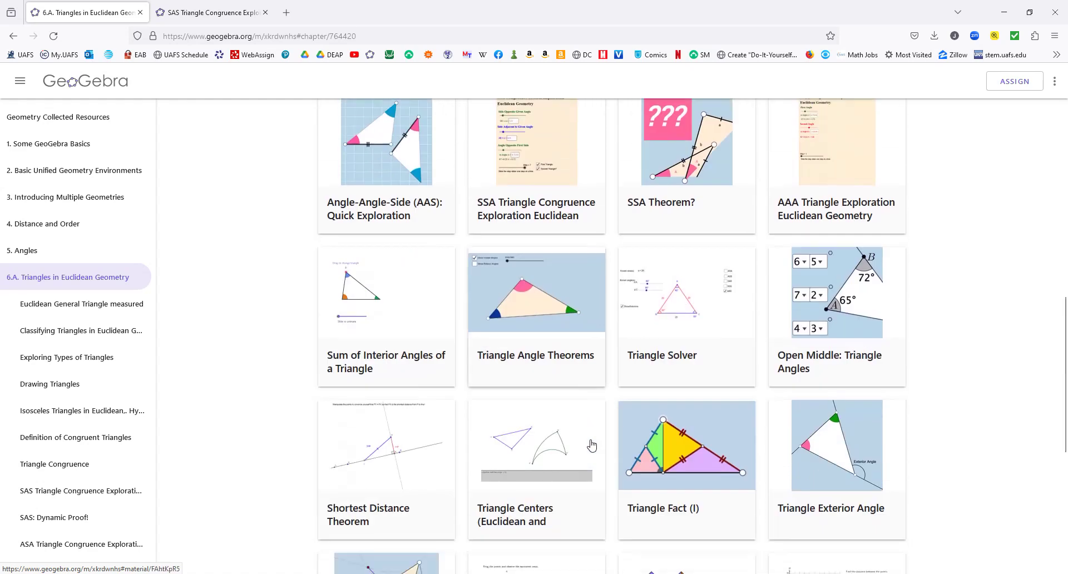
scroll(582, 435, "down", 3)
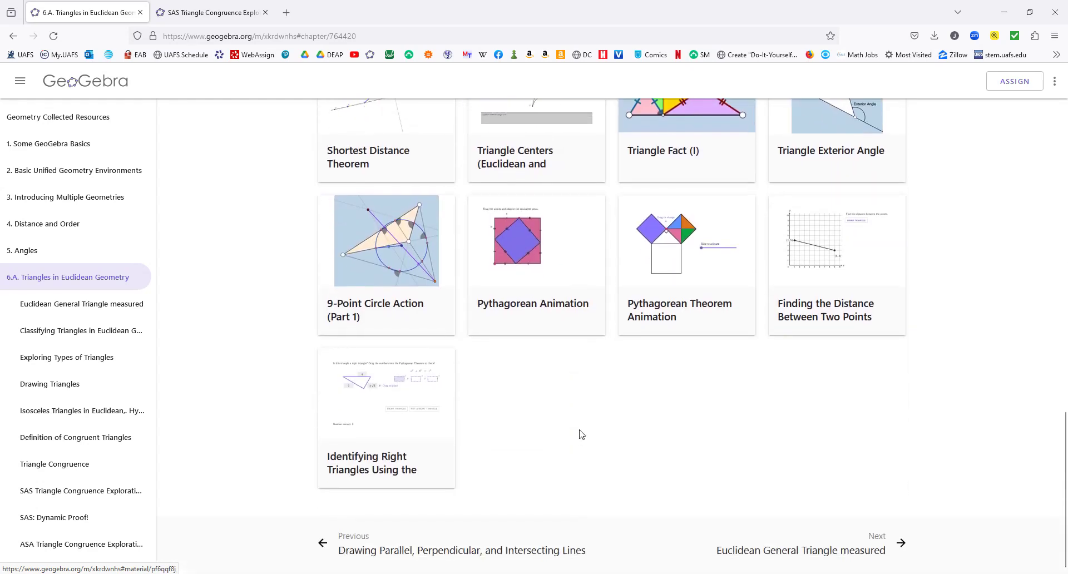
scroll(557, 398, "up", 4)
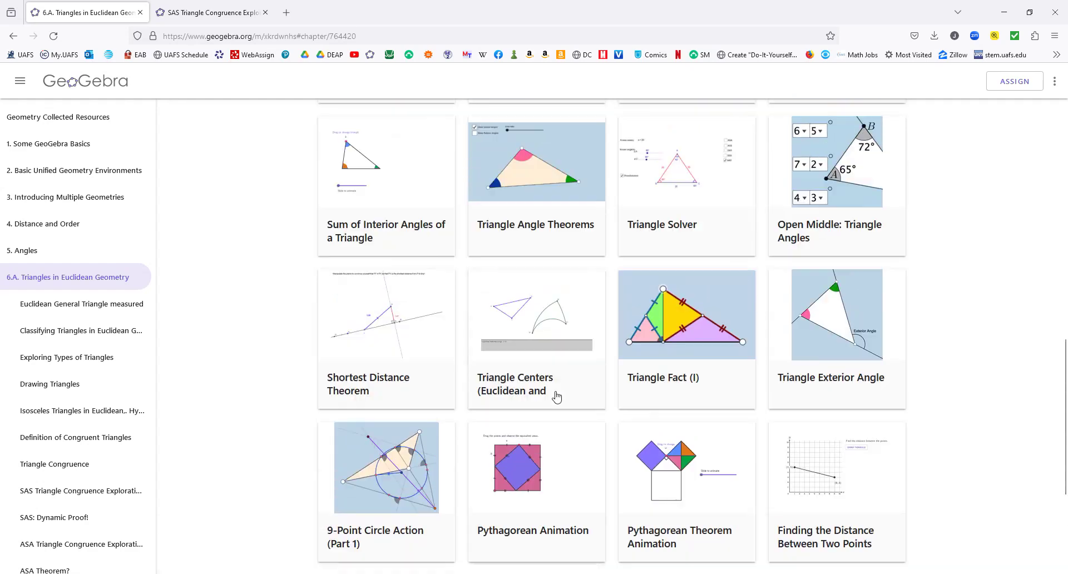
scroll(529, 501, "up", 5)
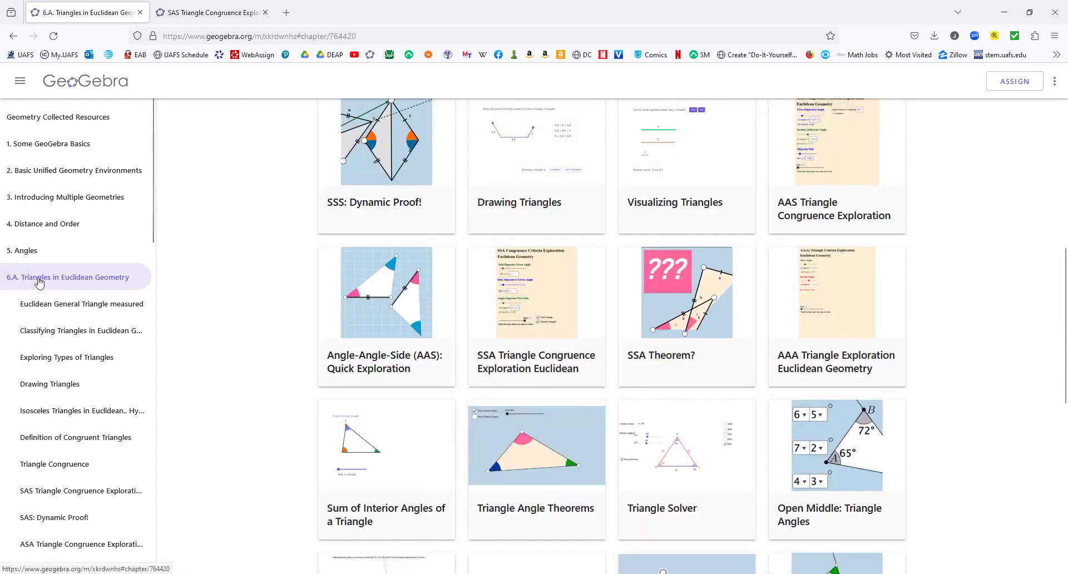
Open chapter 6b, Triangles in Hyperbolic Geometry, and its SAS Exploration Hyperbolic Geometry activity.
left_click_drag(153, 220, 149, 538)
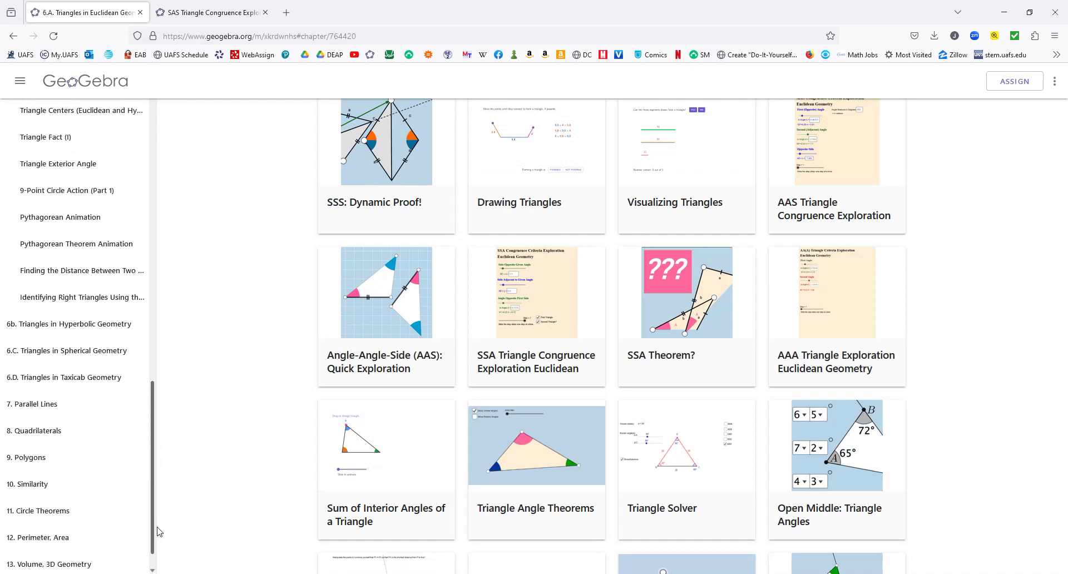
left_click(93, 326)
scroll(600, 421, "up", 3)
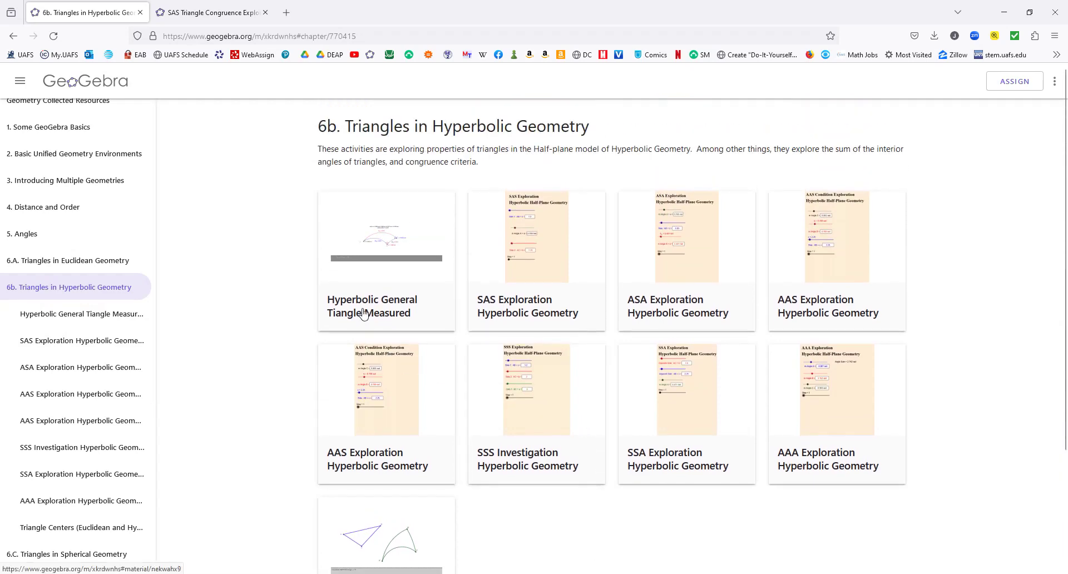
left_click(532, 278)
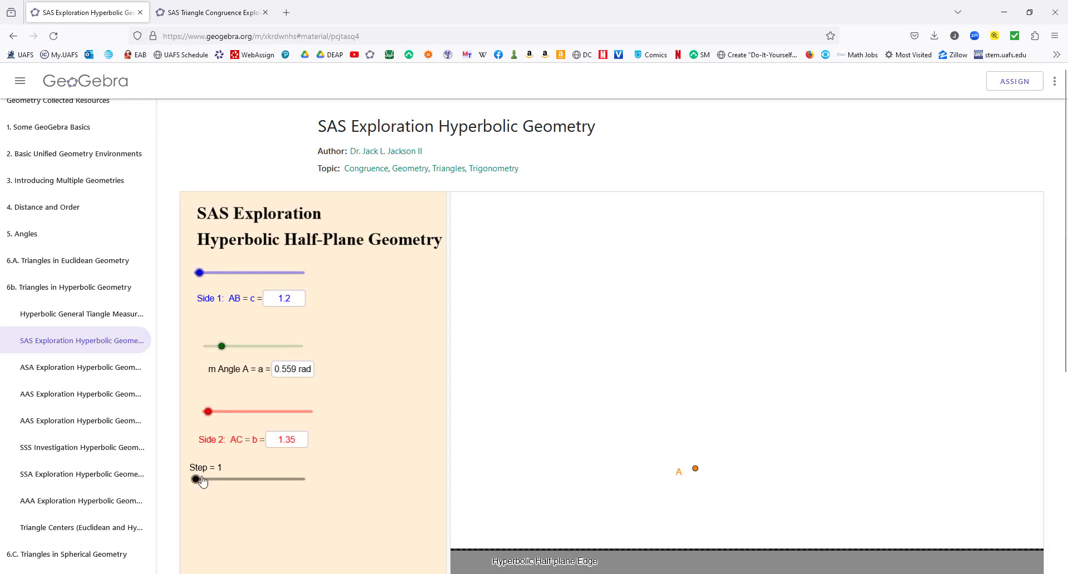
scroll(199, 482, "down", 5)
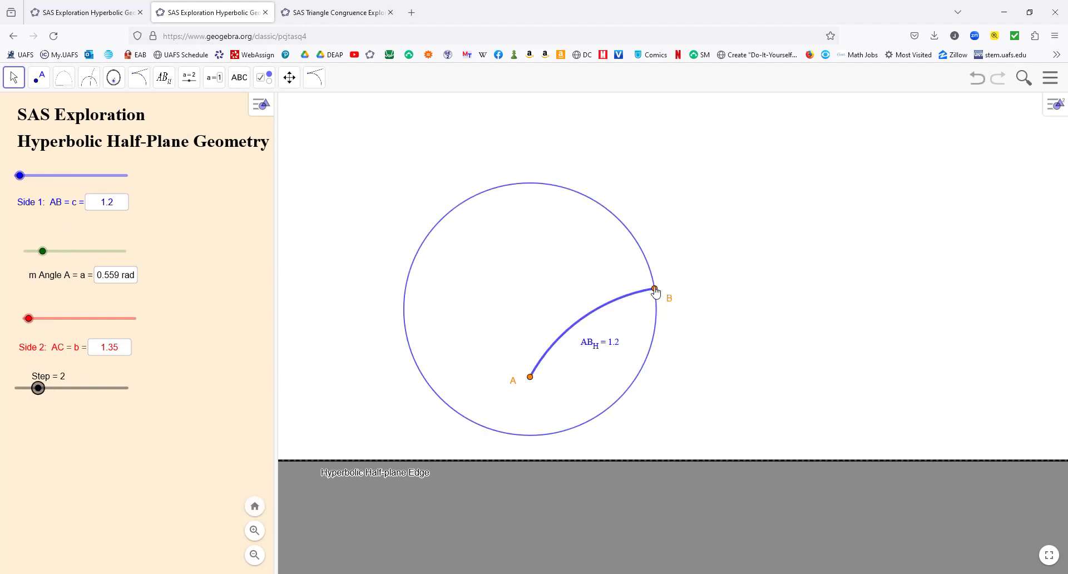
Move B to the lower right of its circle, keep AB at 1.2, advance the steps, and set angle A to 0.75 rad.
left_click_drag(655, 292, 620, 399)
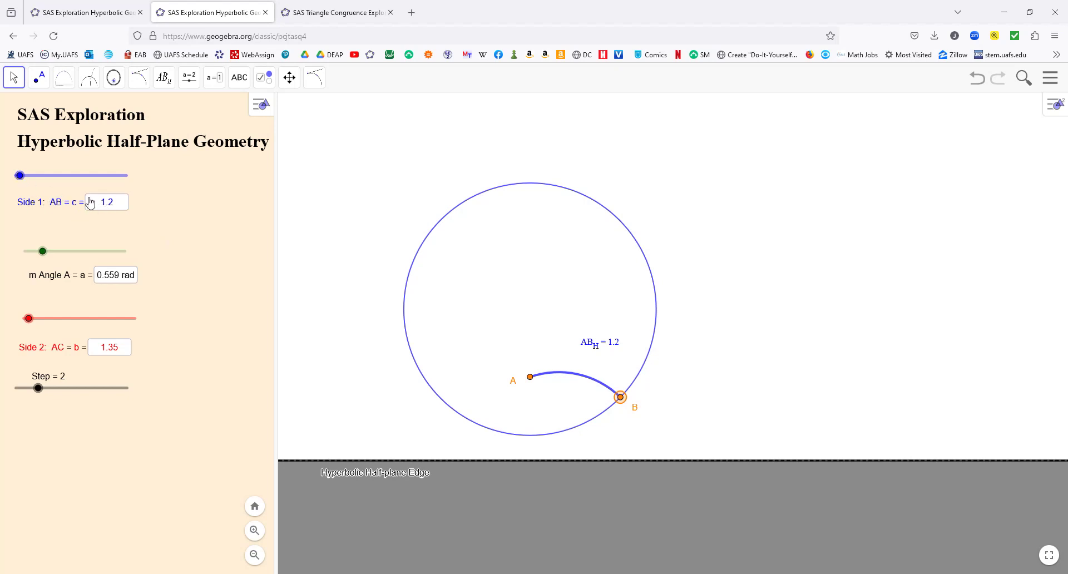
left_click_drag(20, 177, 21, 181)
left_click_drag(40, 390, 52, 389)
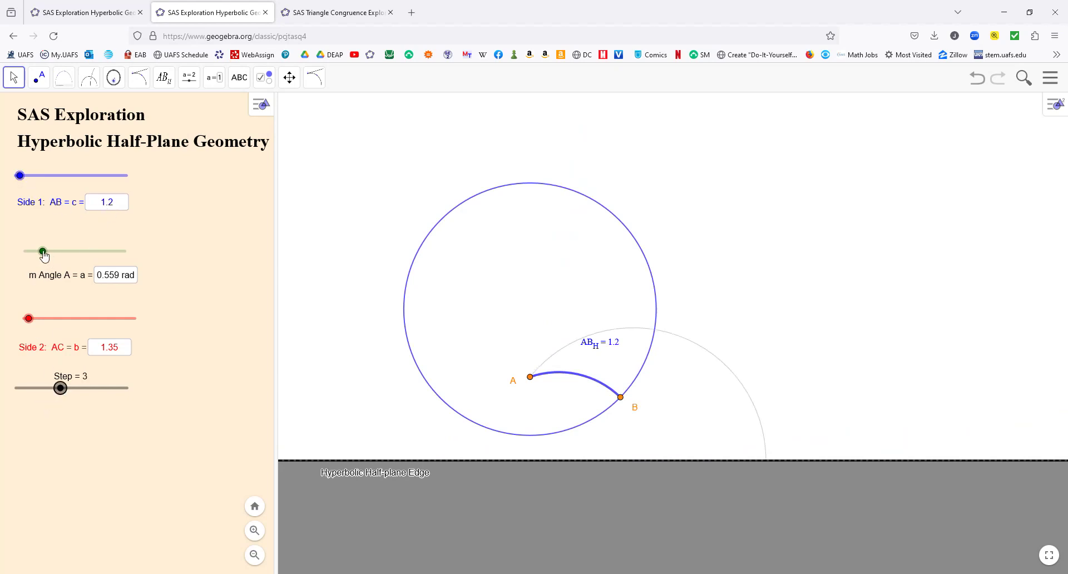
left_click_drag(42, 252, 50, 259)
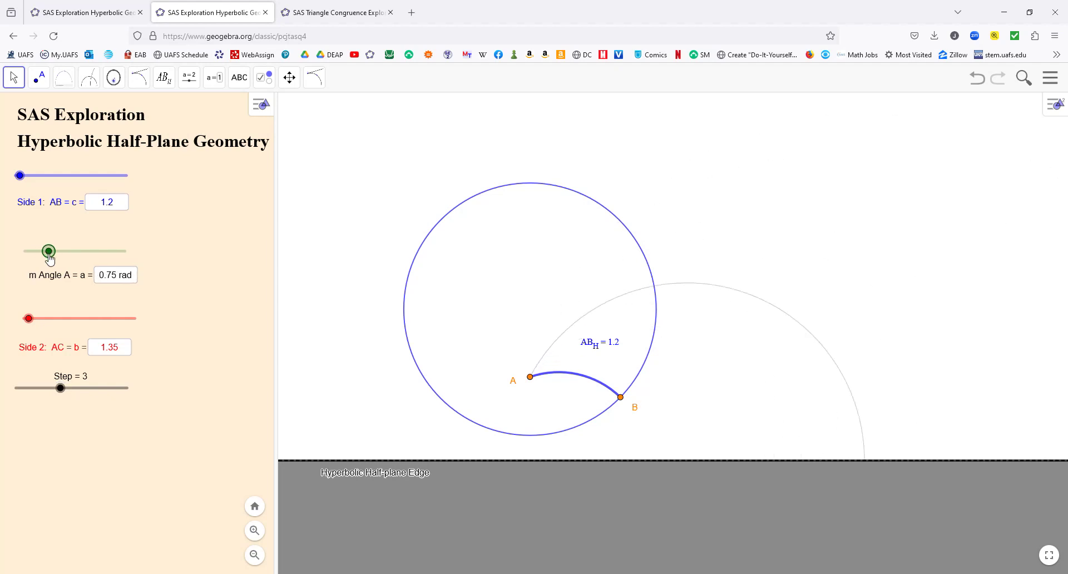
left_click(59, 389)
Advance the hyperbolic SAS construction through steps 4, 5 and 6, adjusting side AC.
left_click_drag(60, 390, 77, 392)
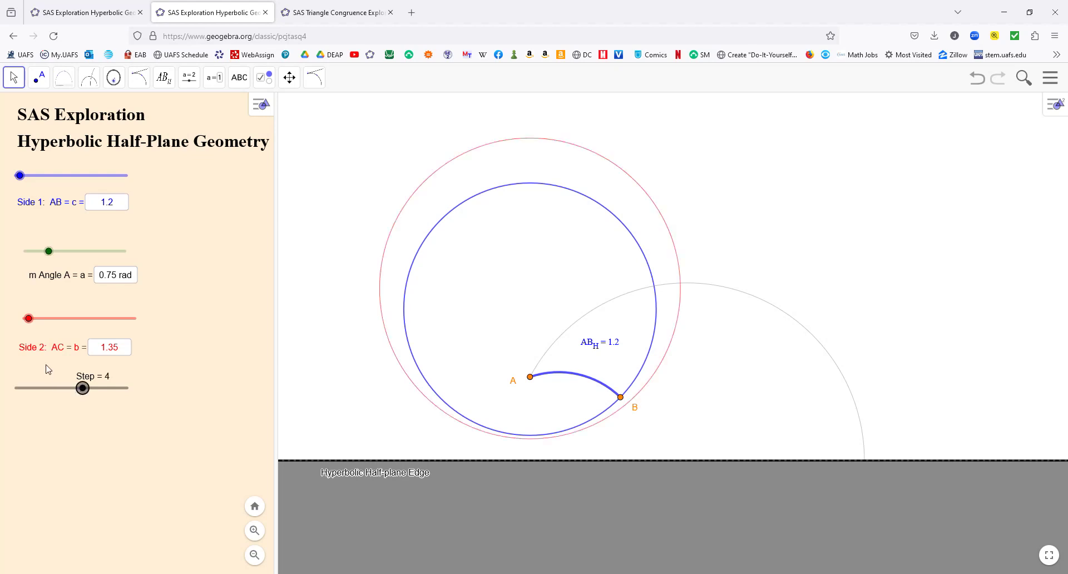
mouse_move(27, 322)
left_mouse_down()
mouse_move(43, 314)
mouse_move(31, 320)
left_mouse_up()
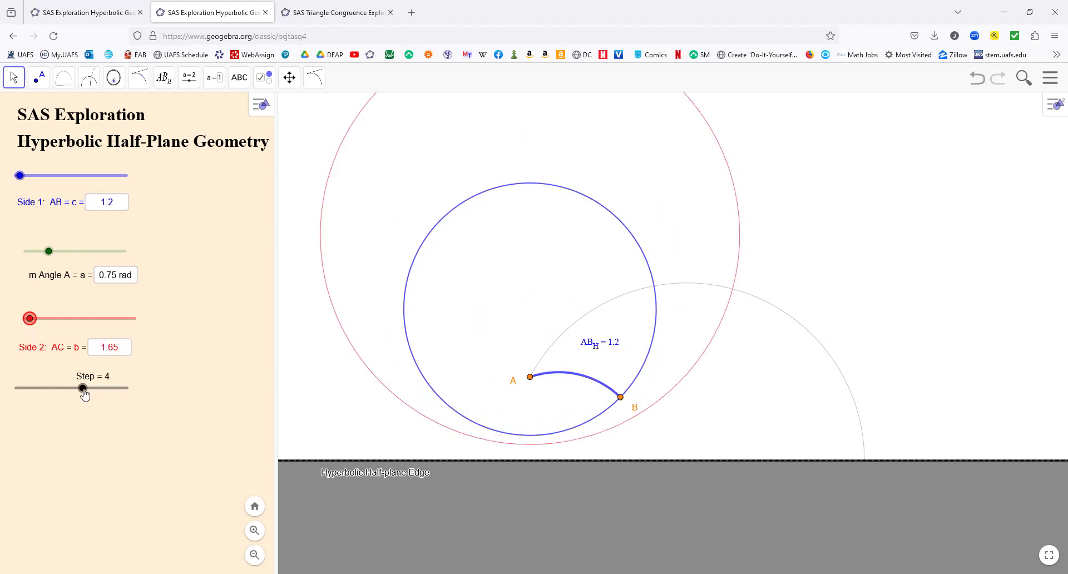
left_click_drag(84, 394, 99, 390)
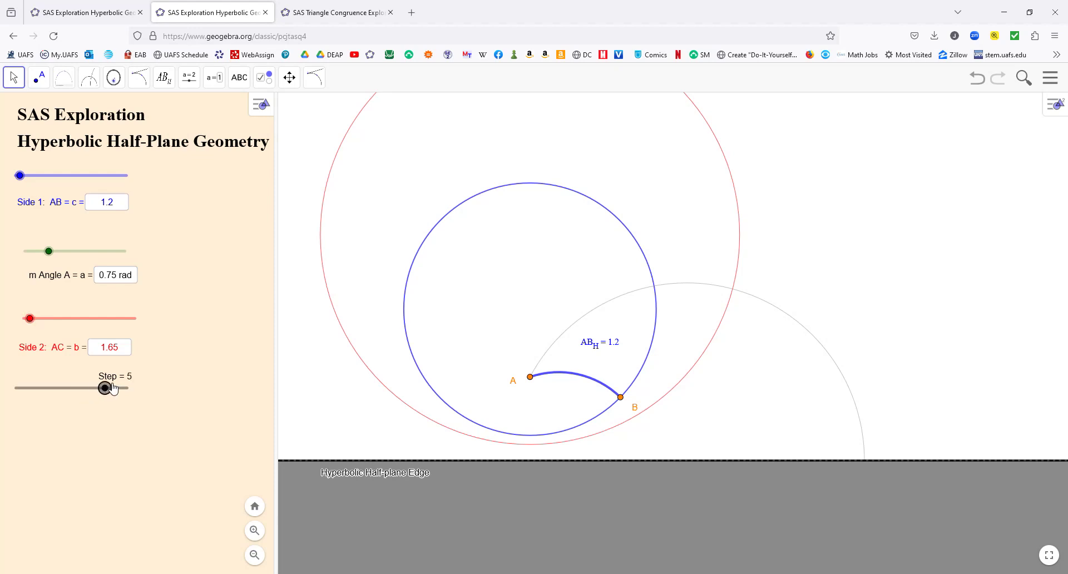
left_click_drag(113, 389, 138, 392)
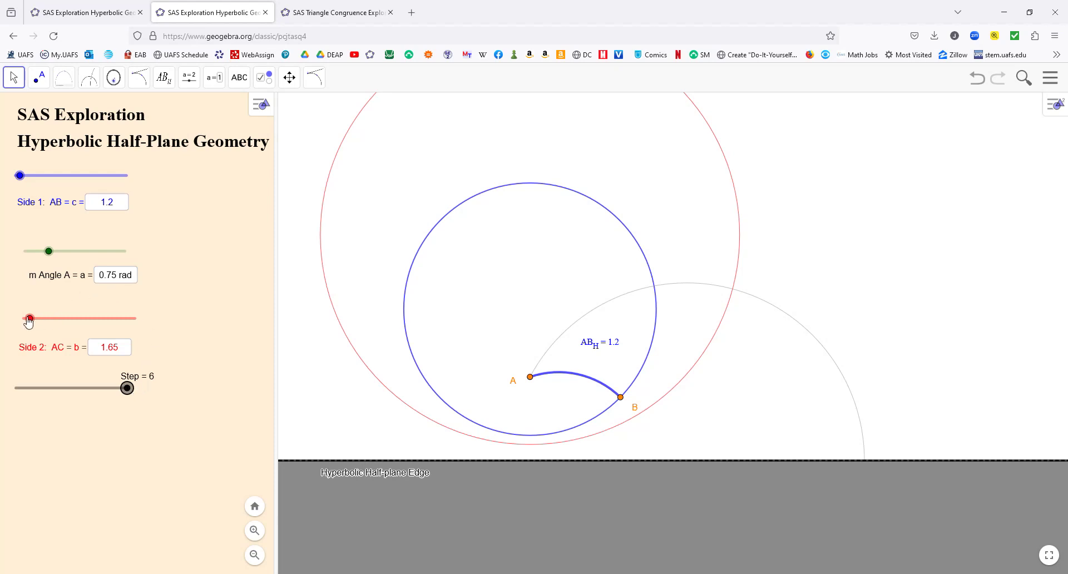
Set side AC to 0.75 and AB to 1.95 to form triangle ABC, then go back to the first tab.
left_click_drag(31, 319, 28, 322)
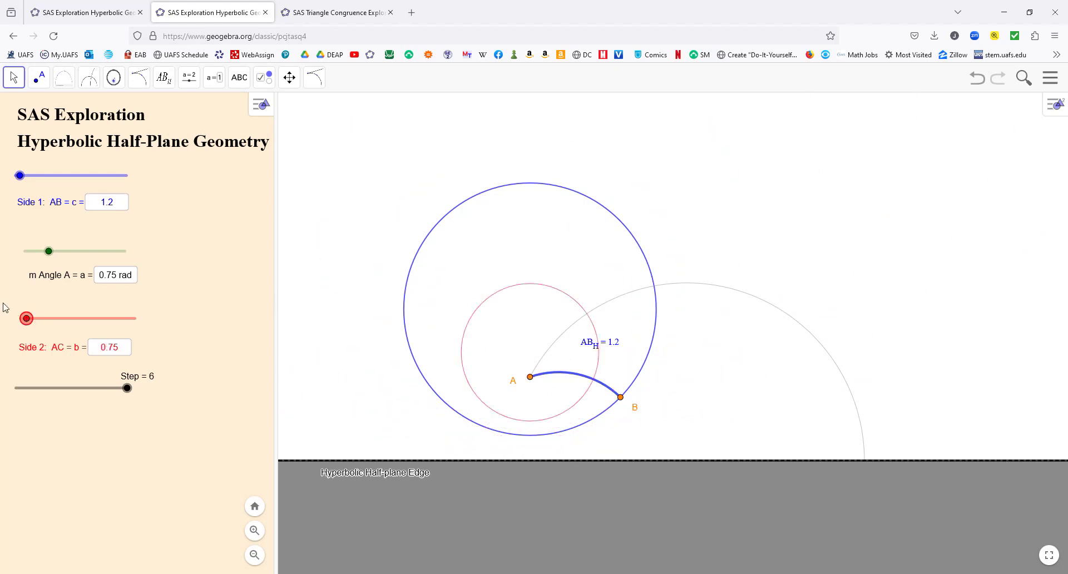
left_click_drag(22, 178, 24, 182)
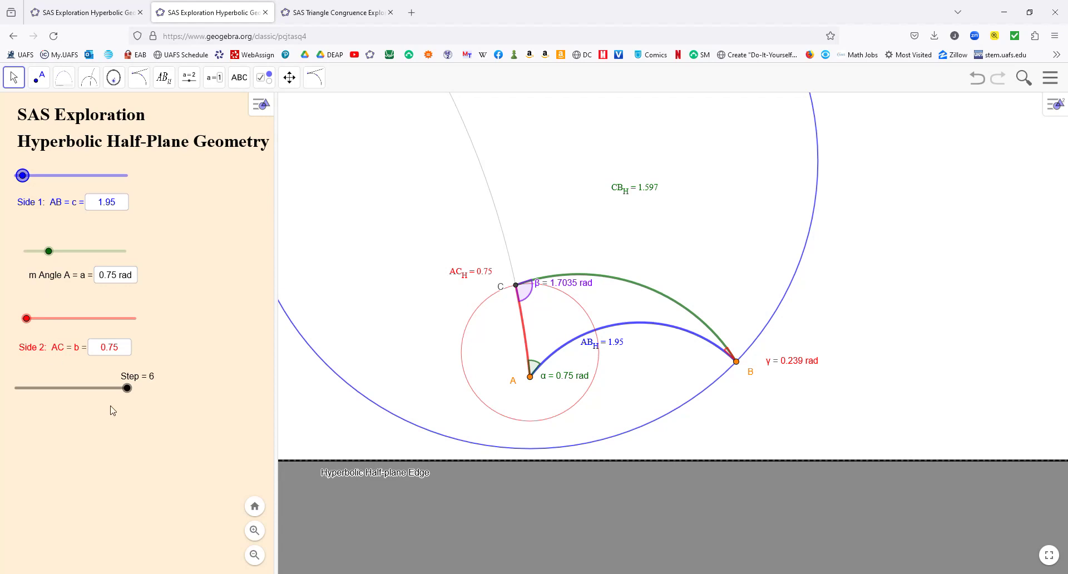
mouse_move(129, 391)
left_mouse_down()
mouse_move(55, 391)
mouse_move(122, 391)
left_mouse_up()
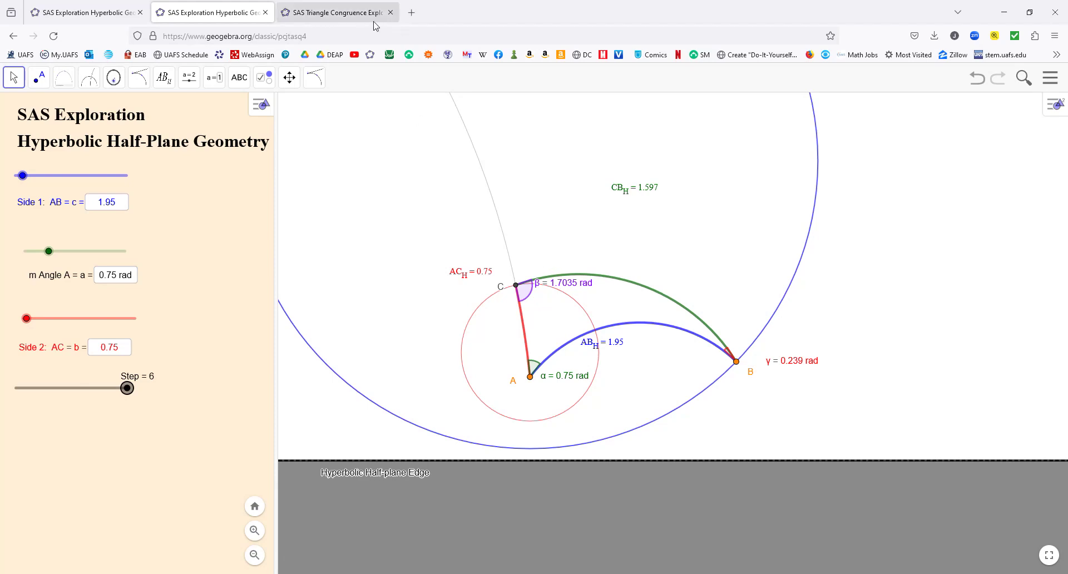
left_click(107, 14)
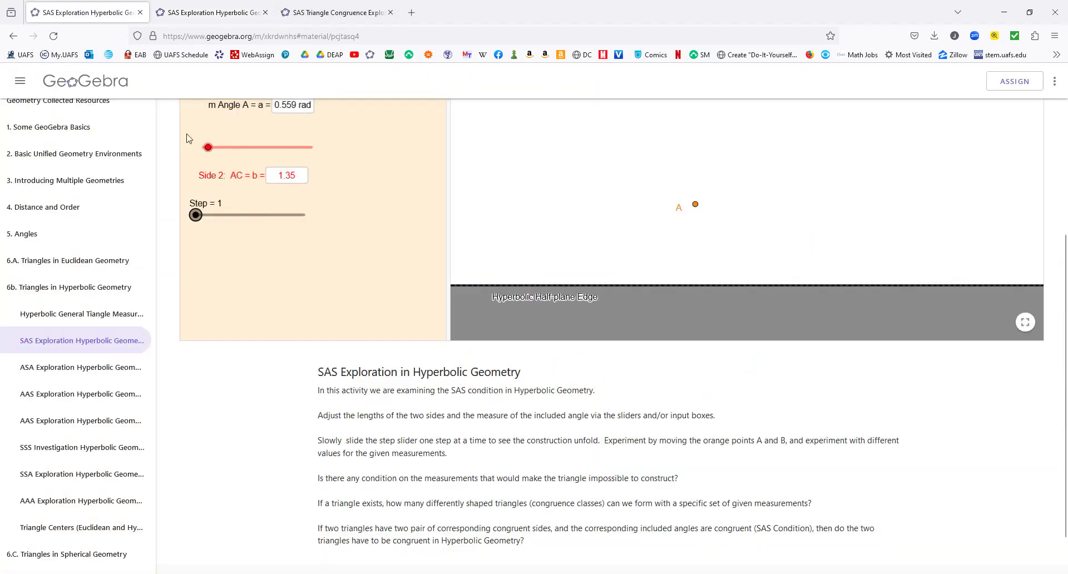
Browse the sidebar chapters 6.B Hyperbolic and 6.C Spherical, ending on 6.D Triangles in Taxicab Geometry.
left_click(59, 291)
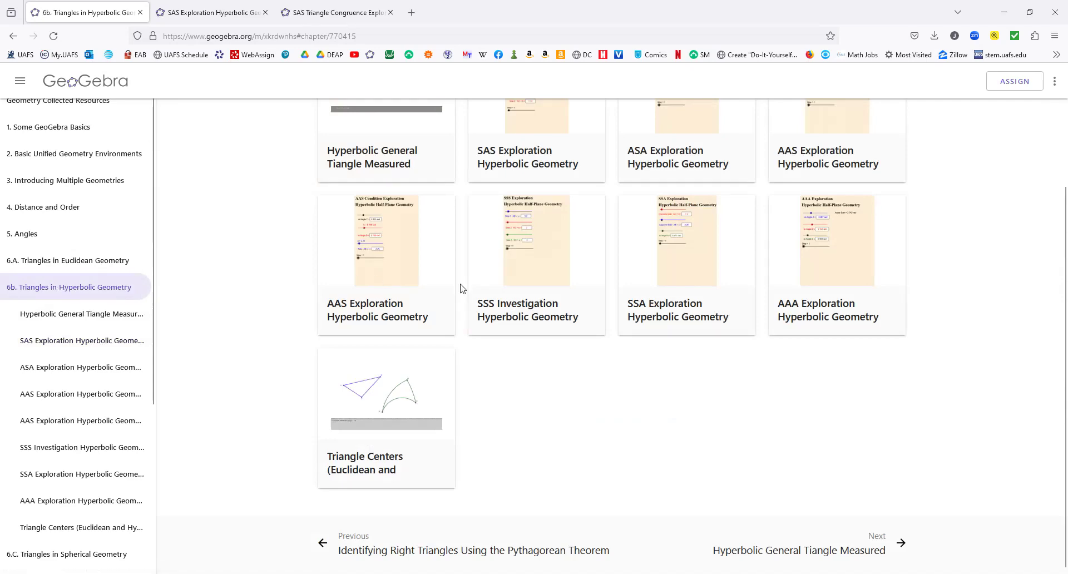
scroll(506, 377, "up", 1)
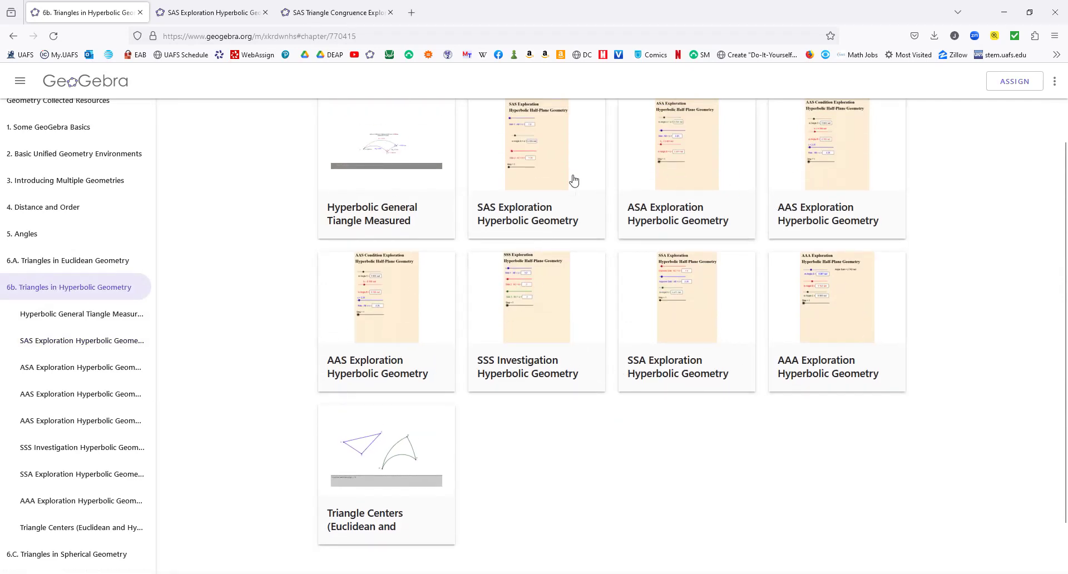
left_click_drag(153, 281, 157, 553)
left_click(65, 318)
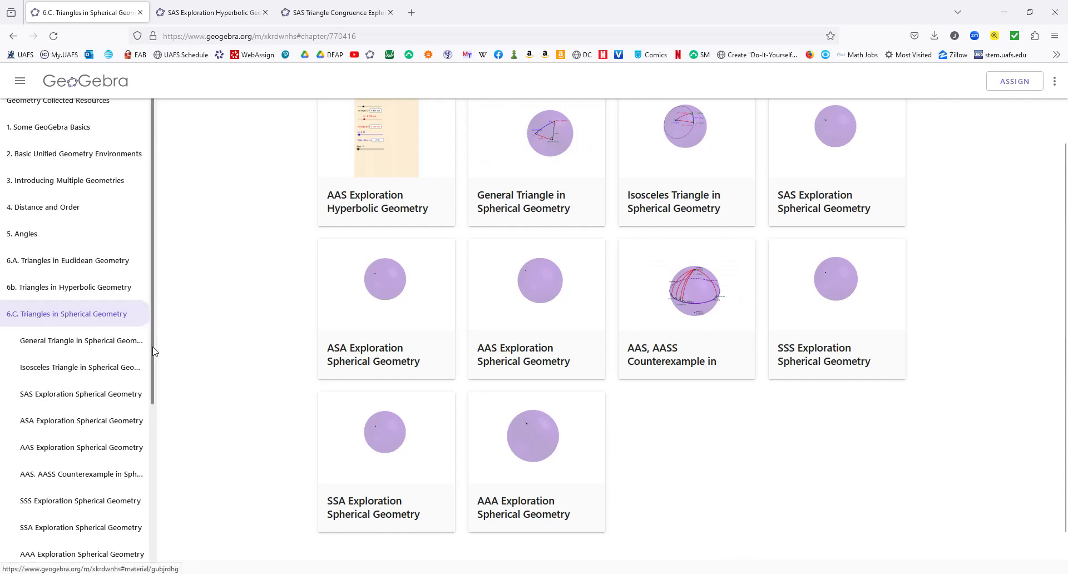
scroll(136, 554, "down", 5)
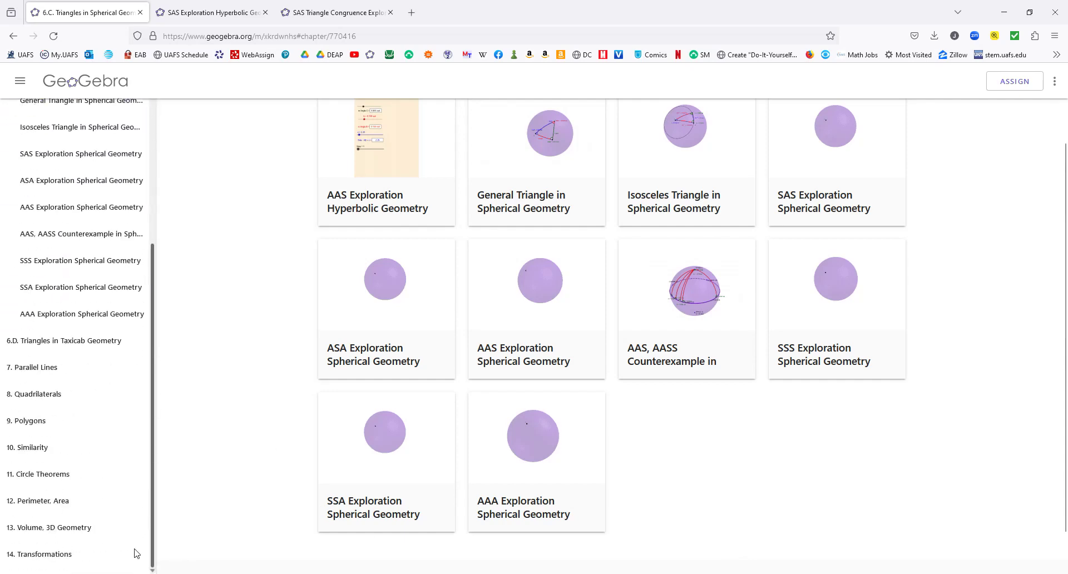
left_click(74, 344)
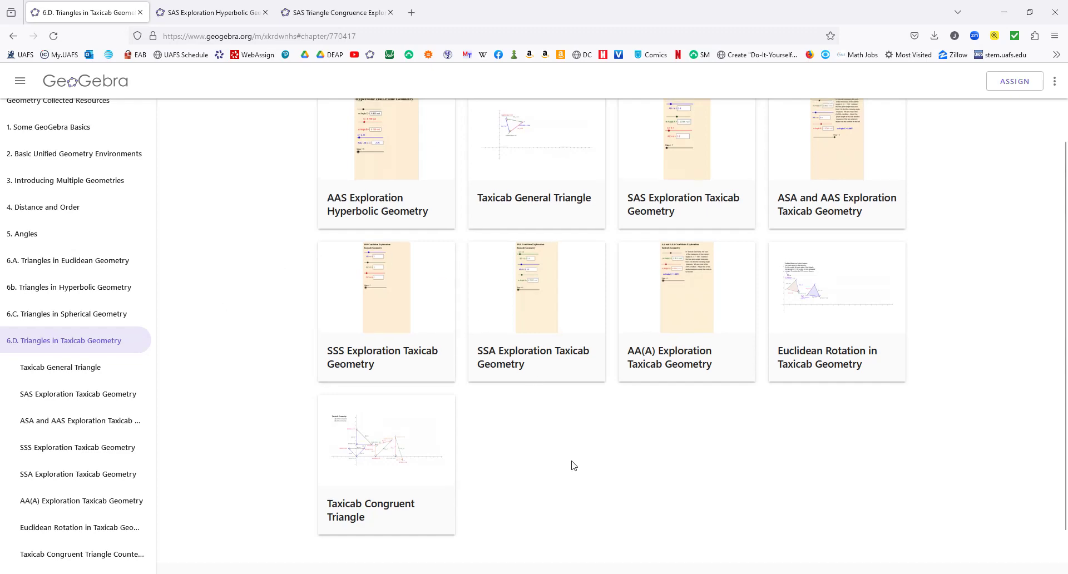
Scroll up to the introduction of the 6.D Triangles in Taxicab Geometry chapter.
scroll(573, 465, "up", 2)
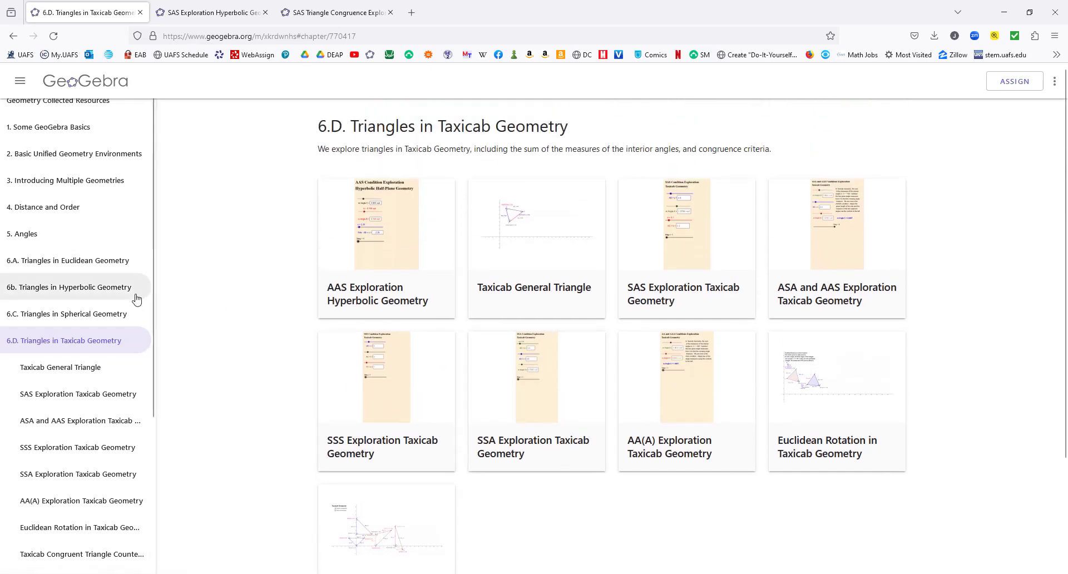